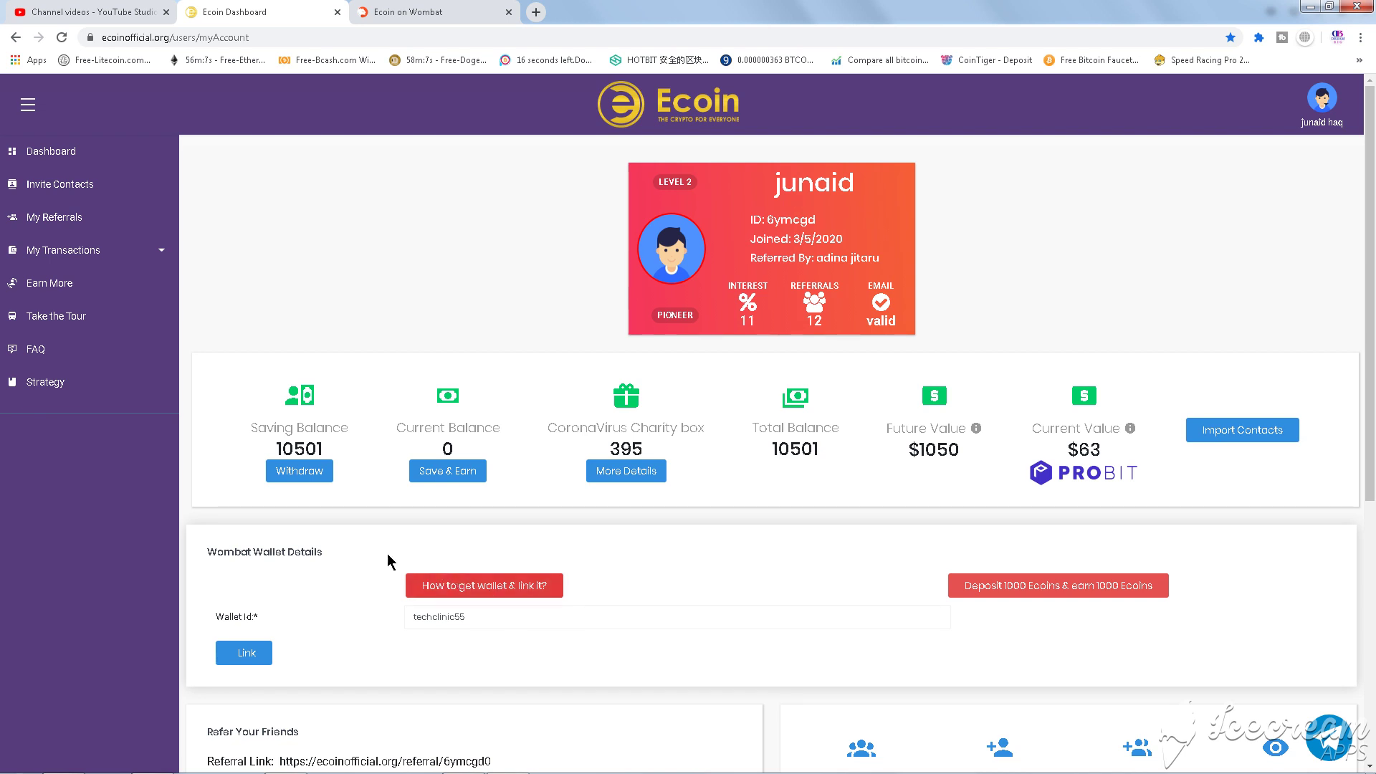
# Step: Open the offer for depositing 1000 Ecoins, follow it to get the Wombat wallet, and close the duplicate Ecoin on Wombat page
pyautogui.scroll(-1, 341, 557)
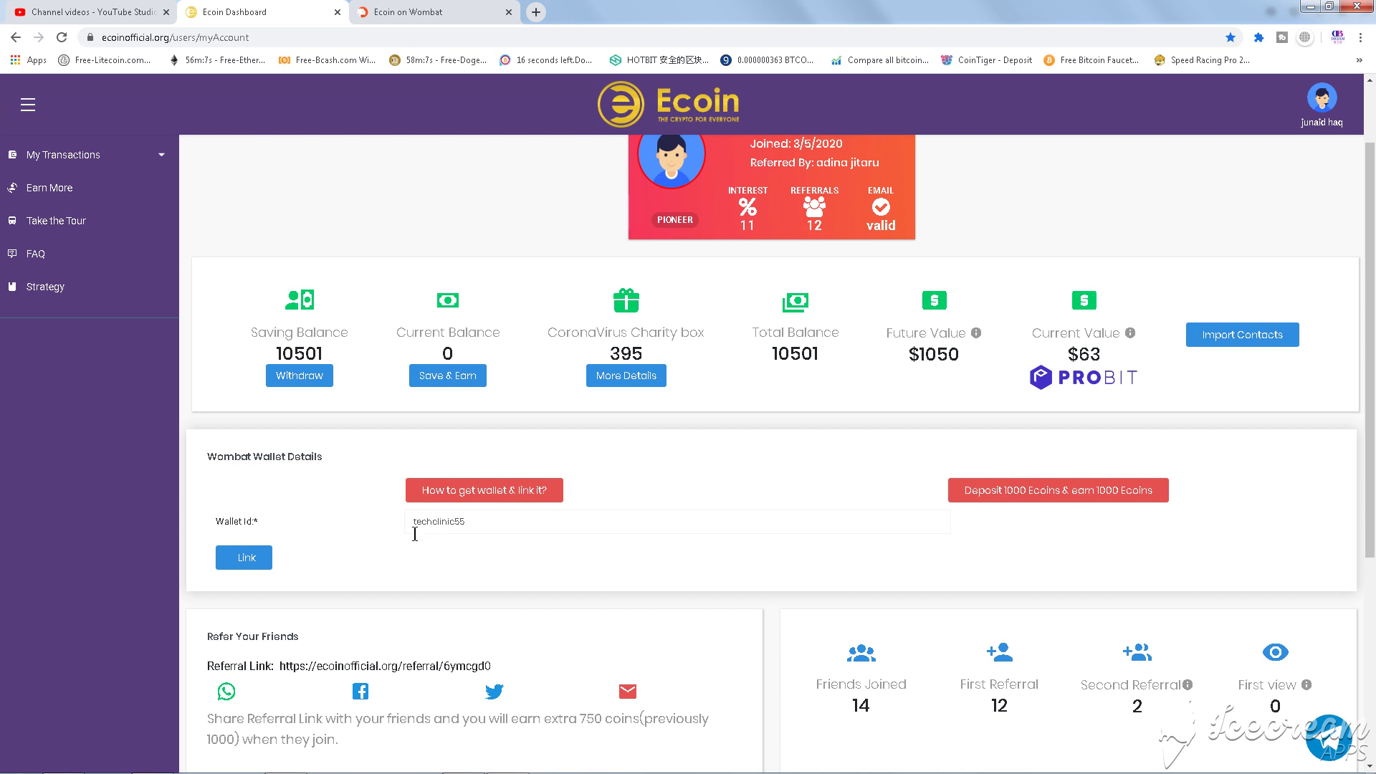
pyautogui.moveTo(474, 523); pyautogui.dragTo(411, 529)
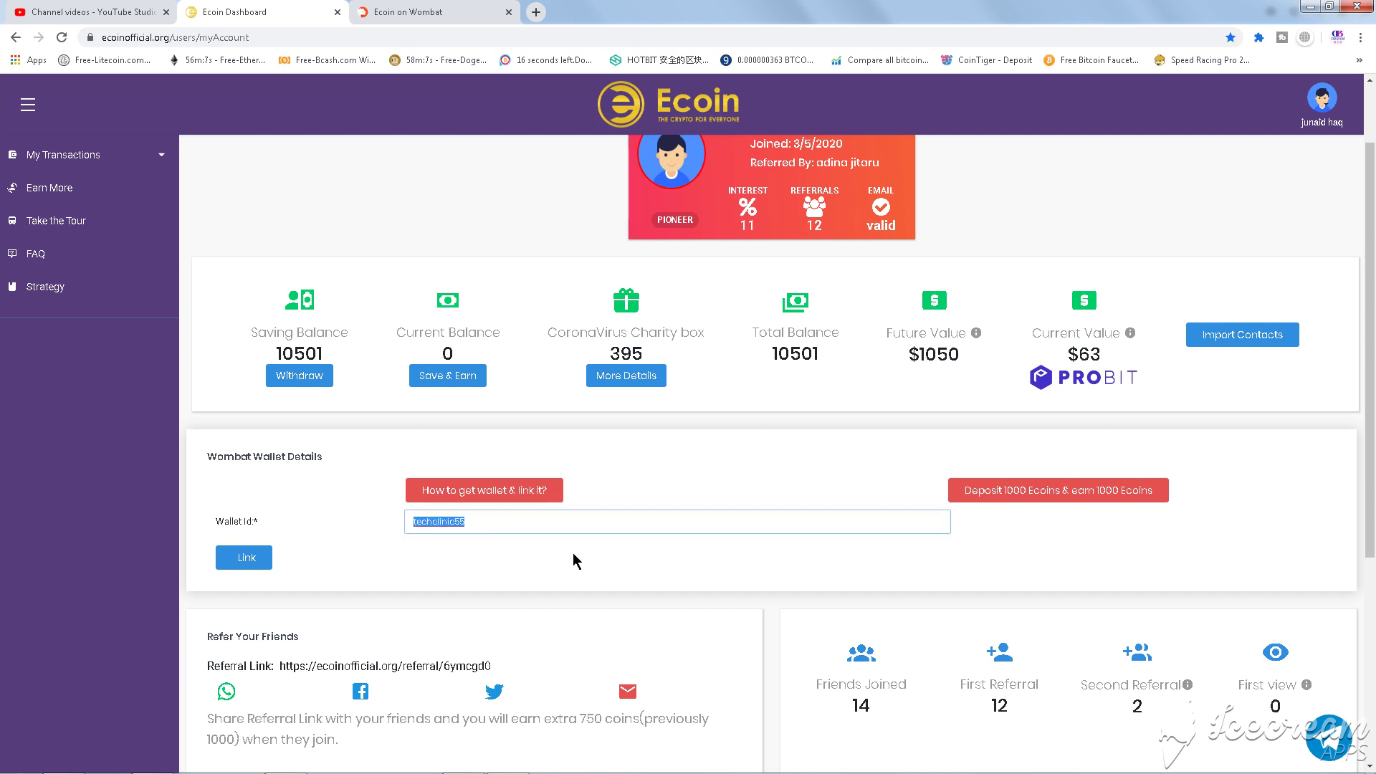
pyautogui.click(1040, 500)
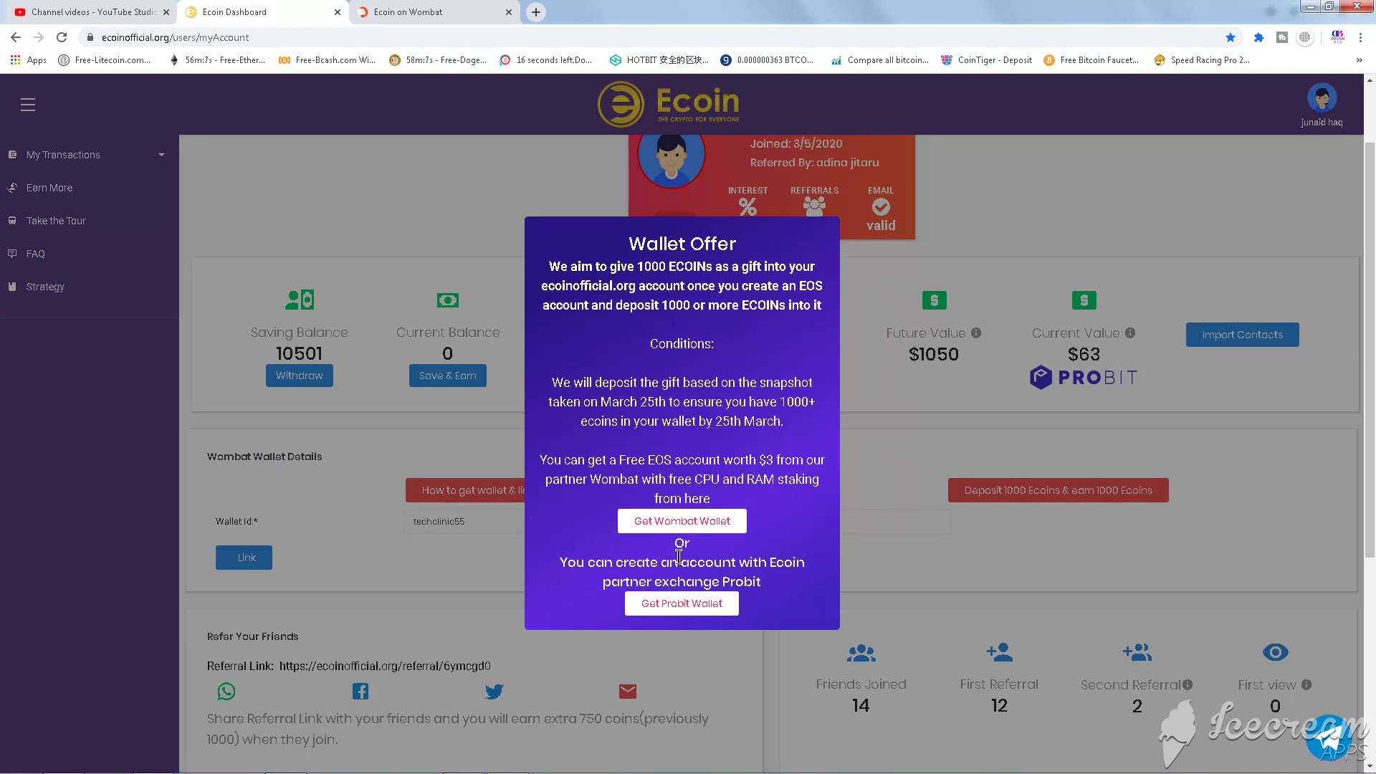
pyautogui.click(692, 522)
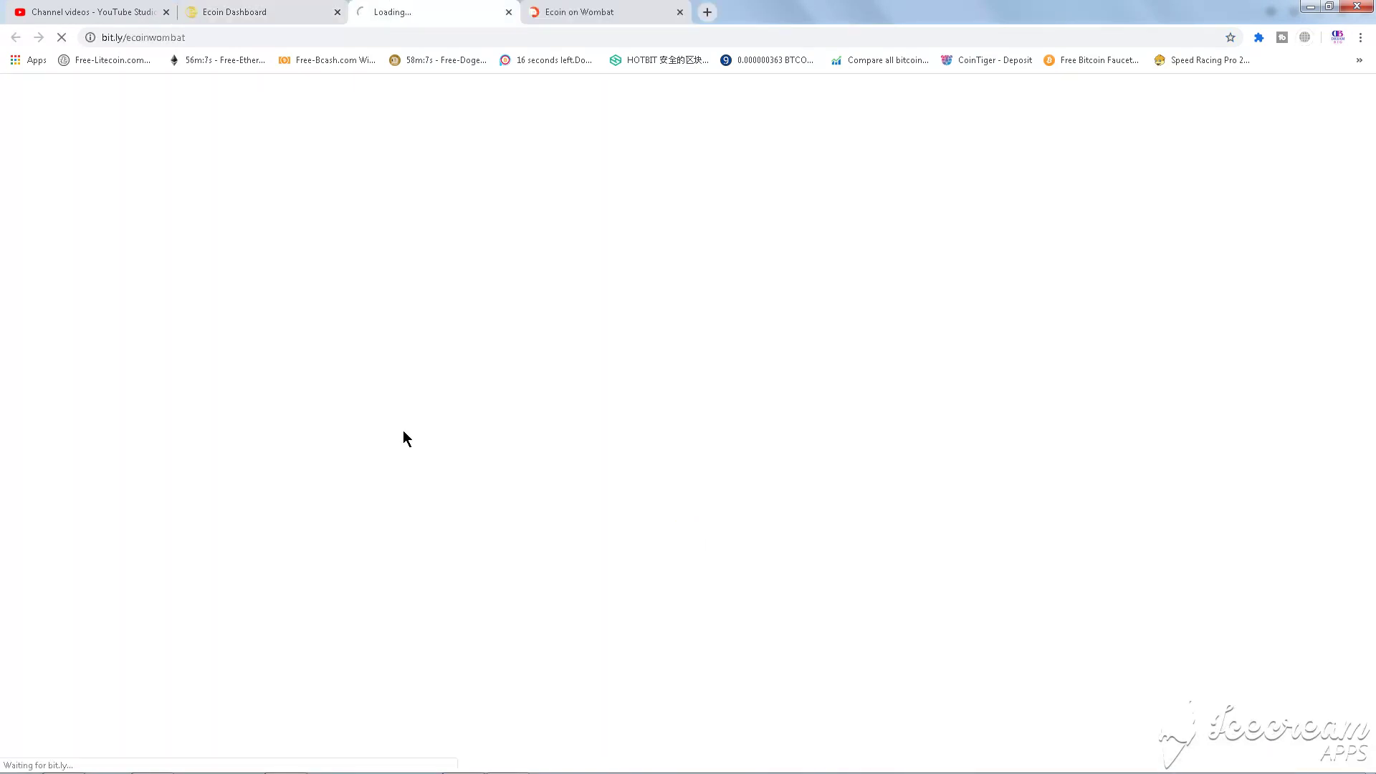
pyautogui.click(680, 12)
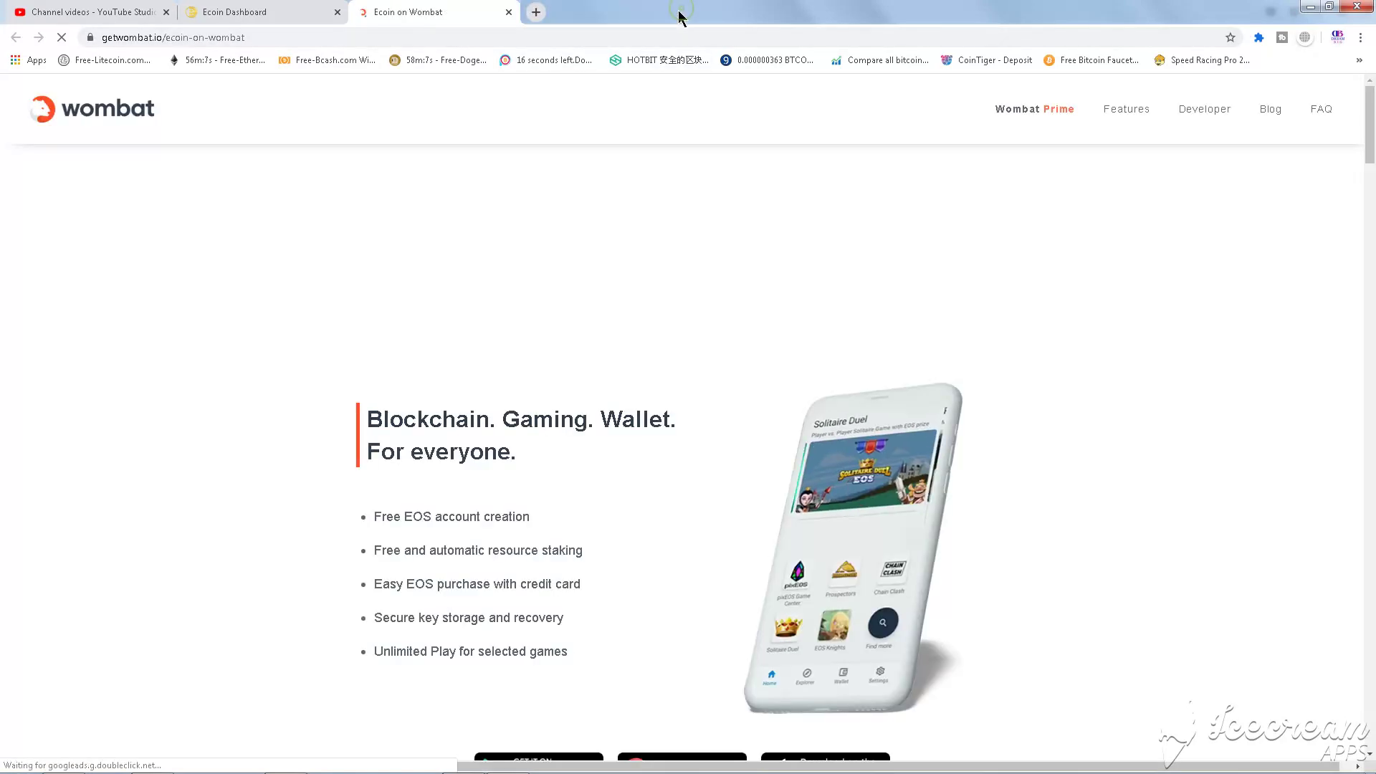
# Step: Install the Wombat EOS Wallet extension from the Wombat page's Google Chrome plugin link
pyautogui.scroll(-4, 244, 380)
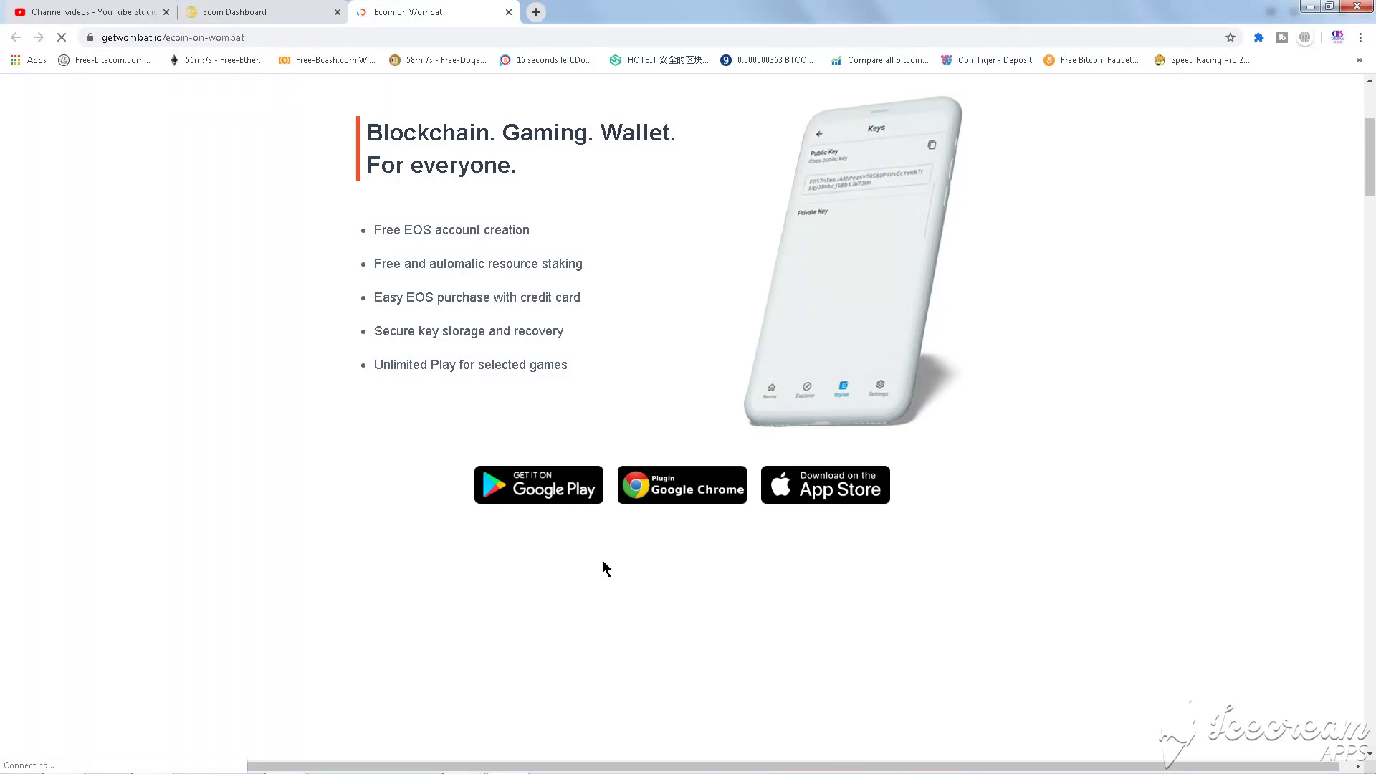
pyautogui.click(666, 492)
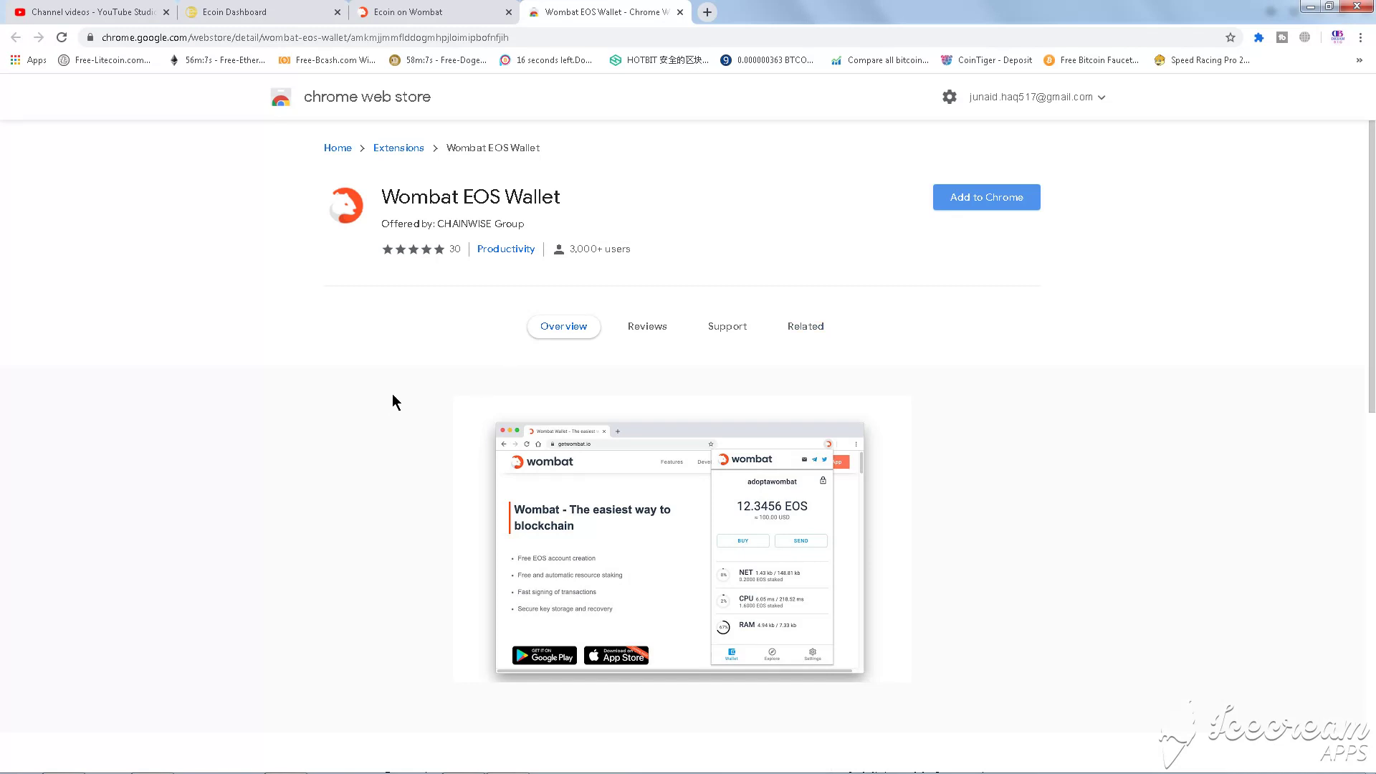
pyautogui.click(992, 206)
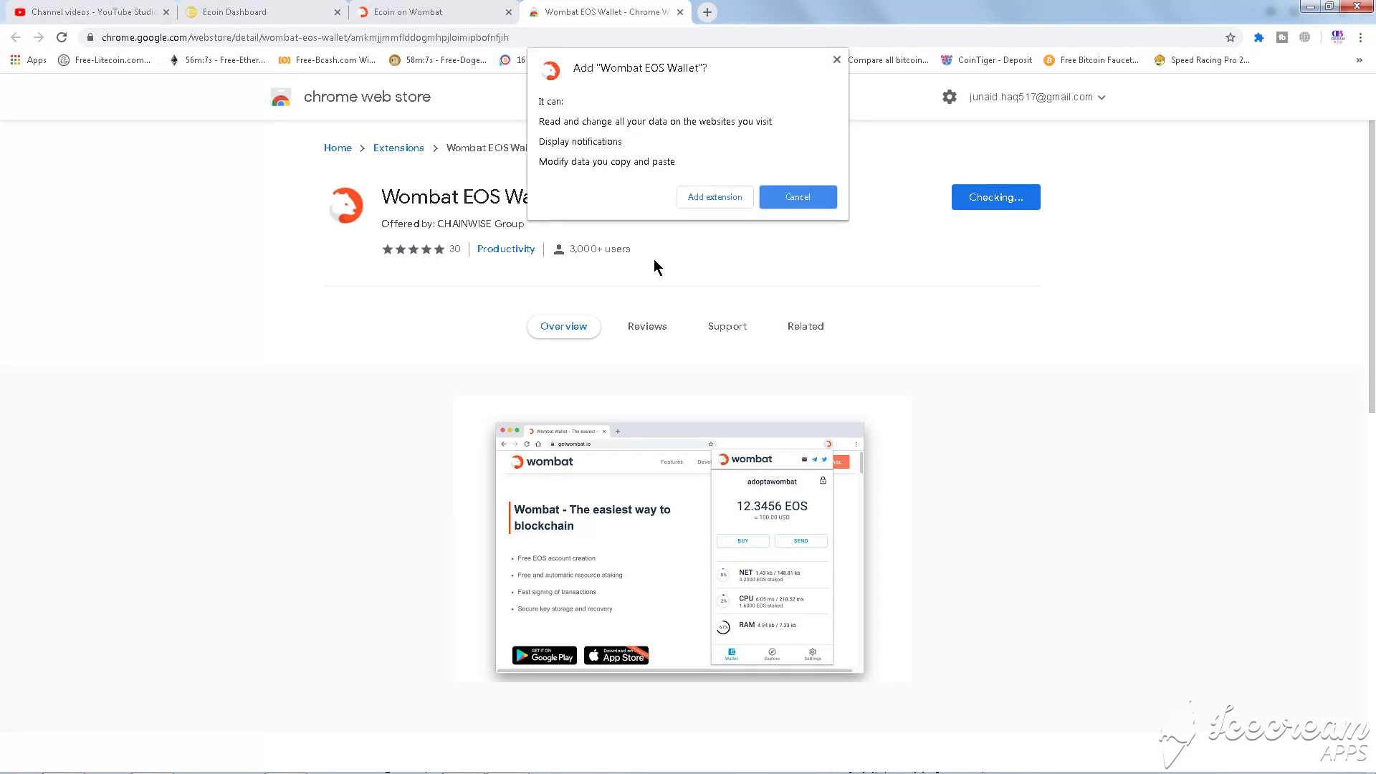
pyautogui.click(722, 202)
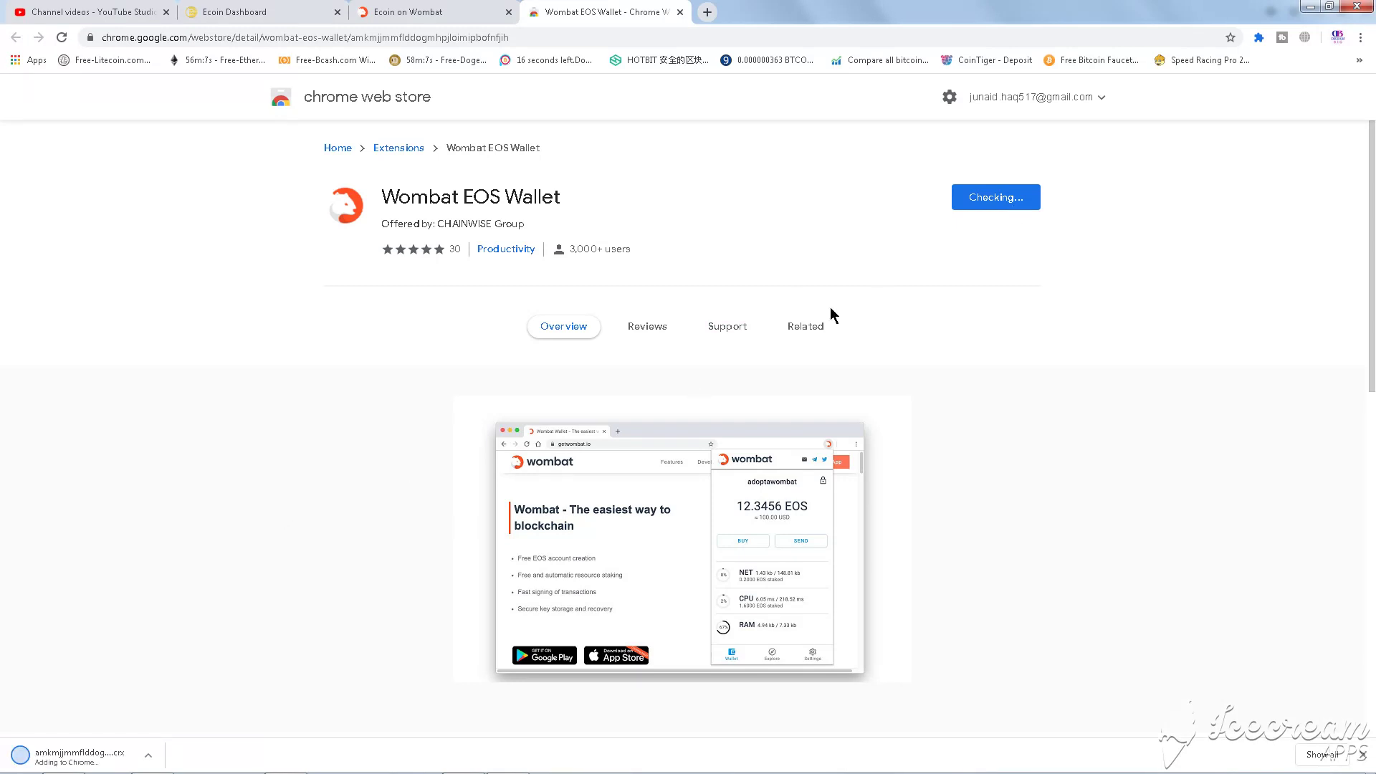
pyautogui.scroll(-3, 303, 478)
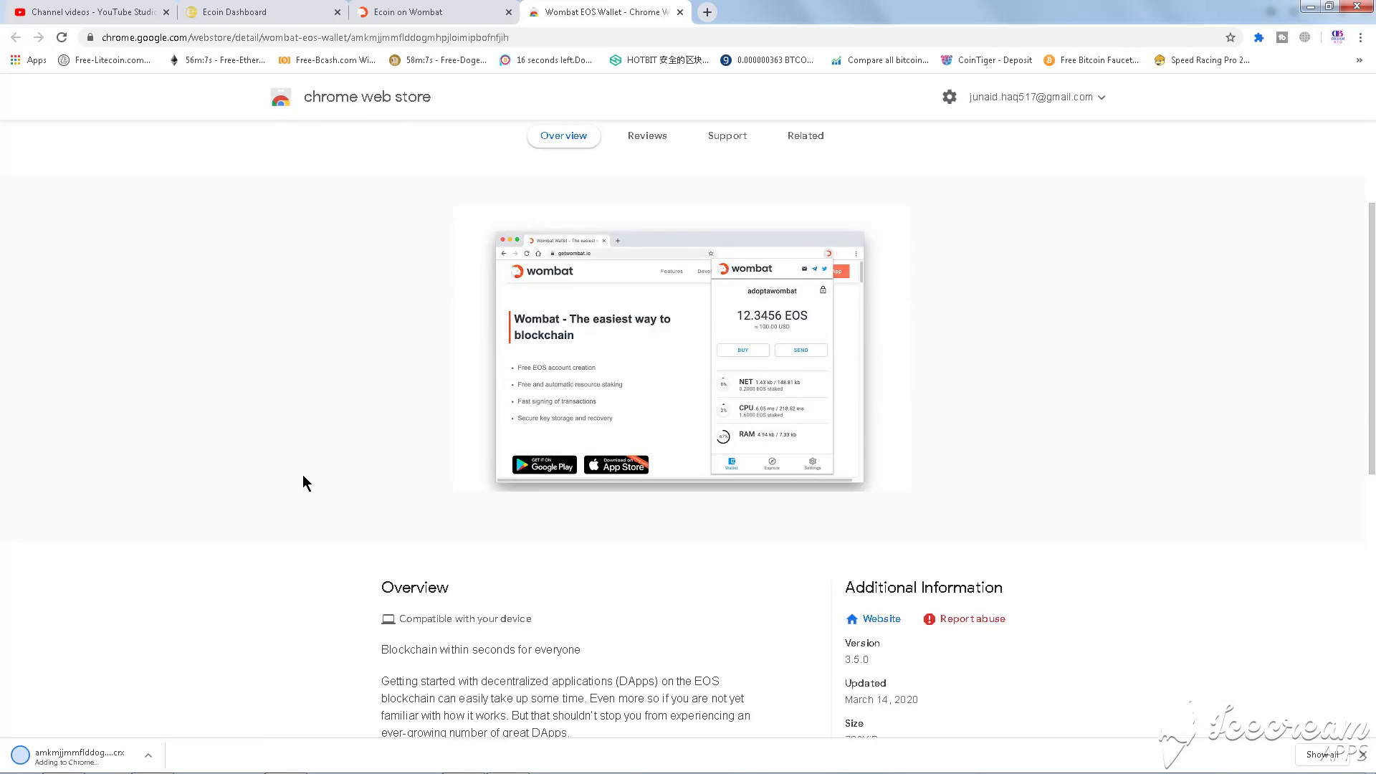
pyautogui.scroll(3, 303, 478)
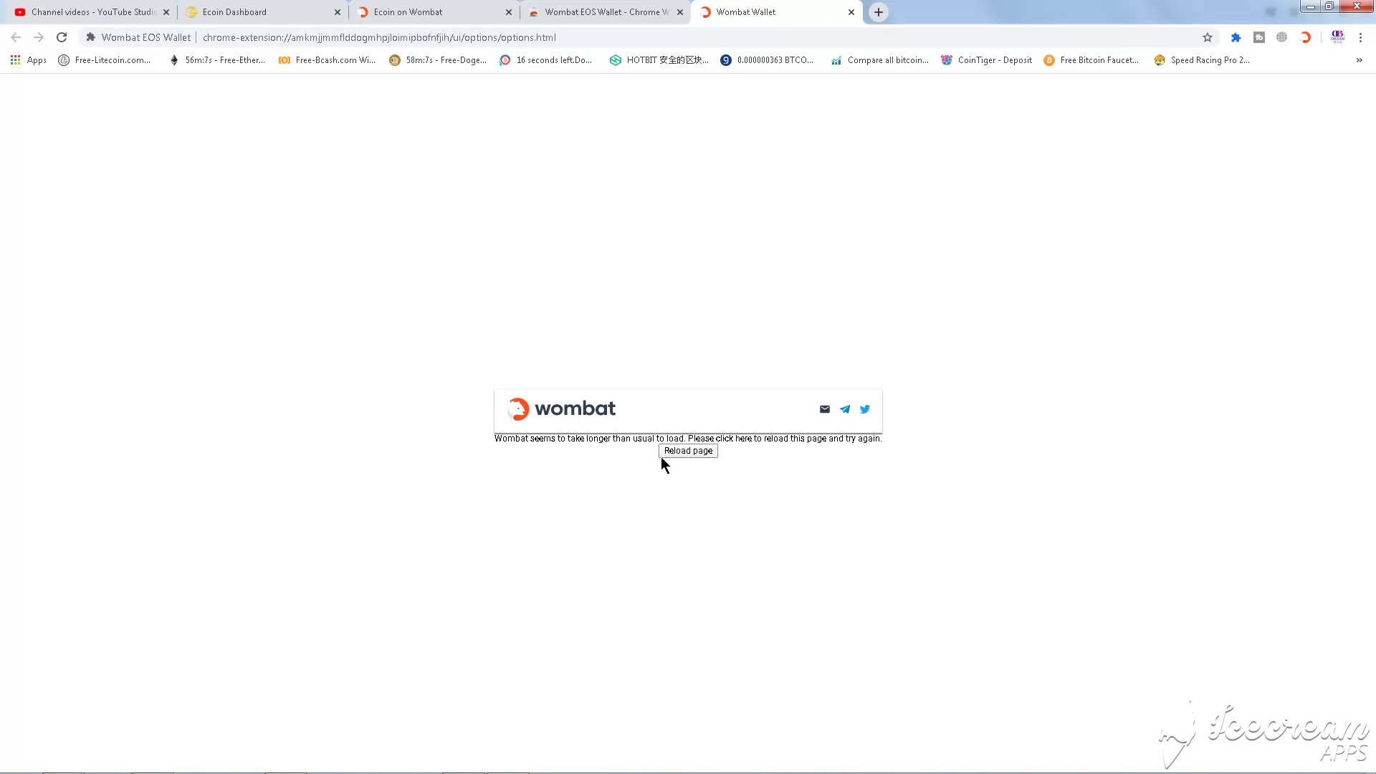
# Step: Reload the Wombat wallet page and start signing in with Google at the email entry
pyautogui.click(680, 452)
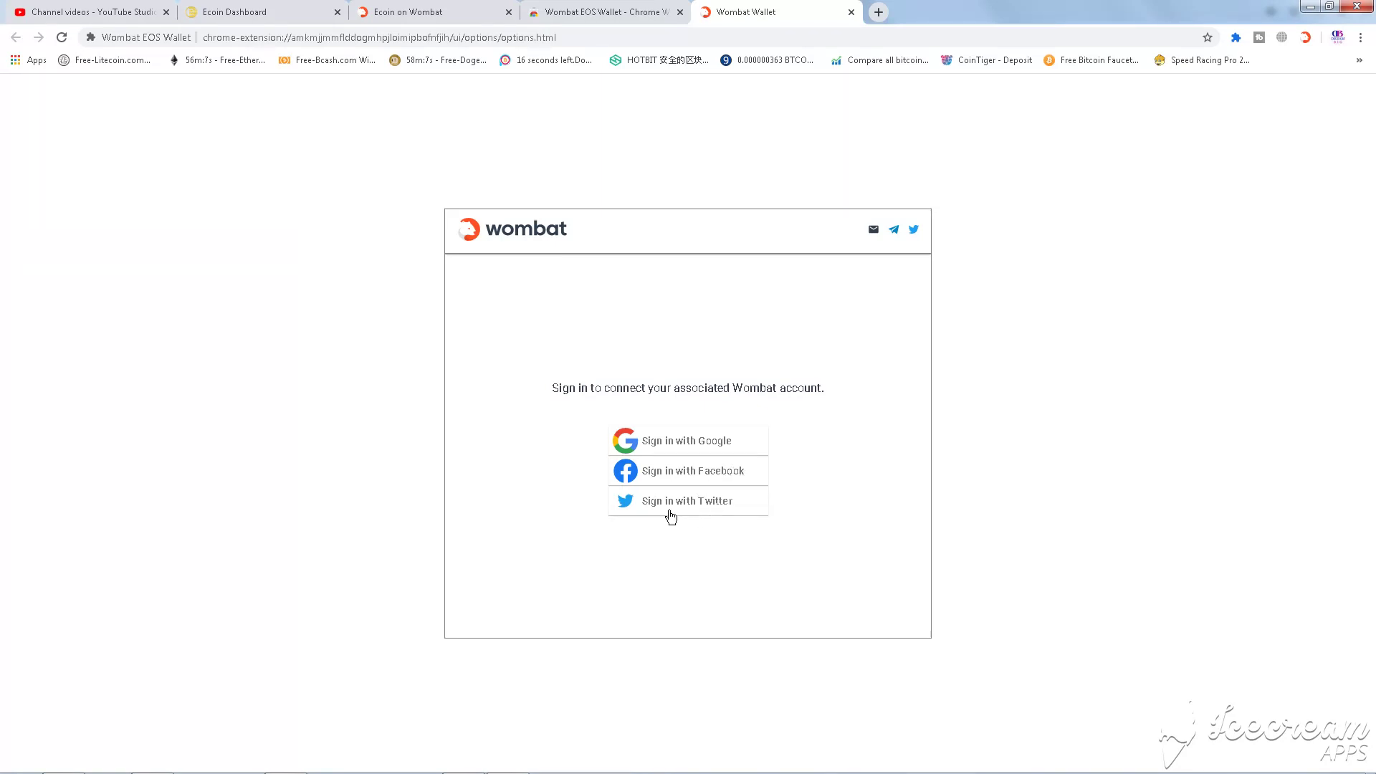
pyautogui.click(675, 441)
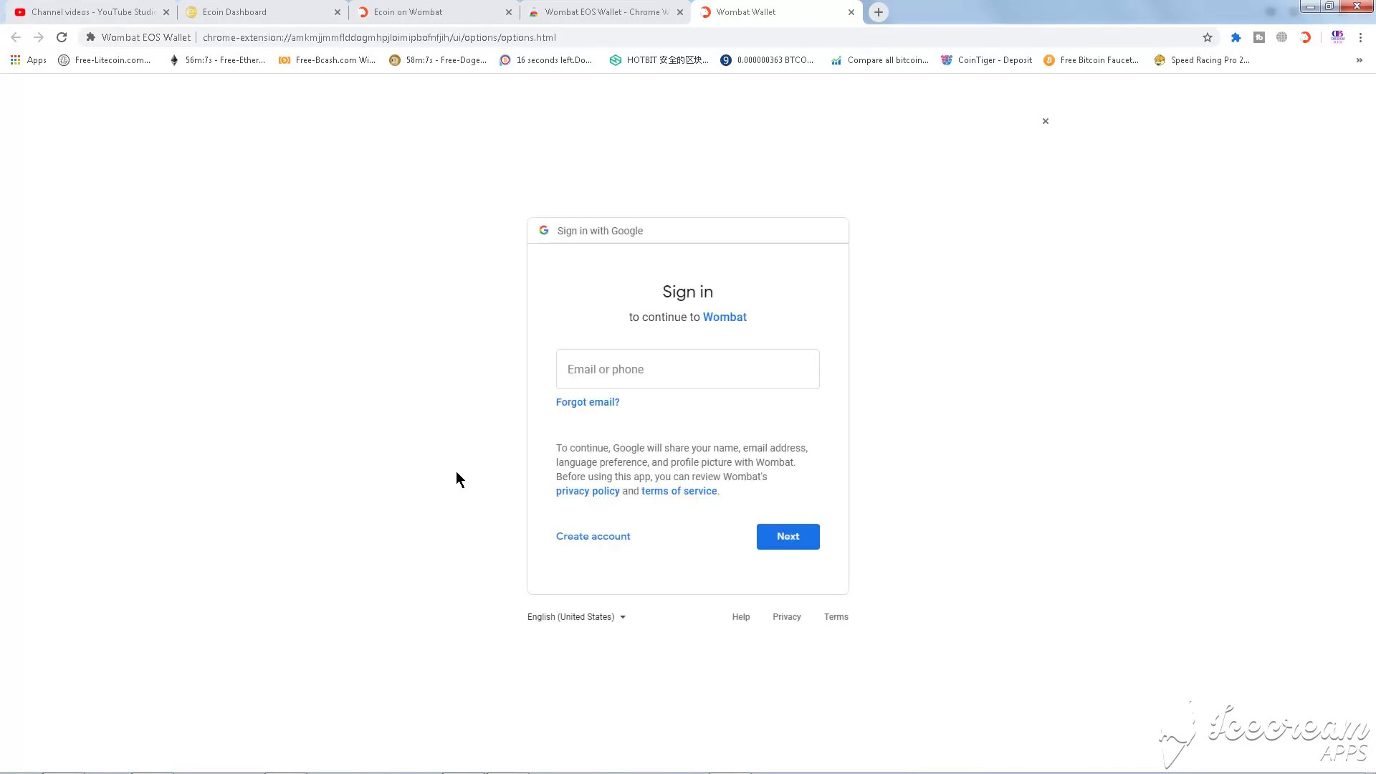
pyautogui.click(660, 370)
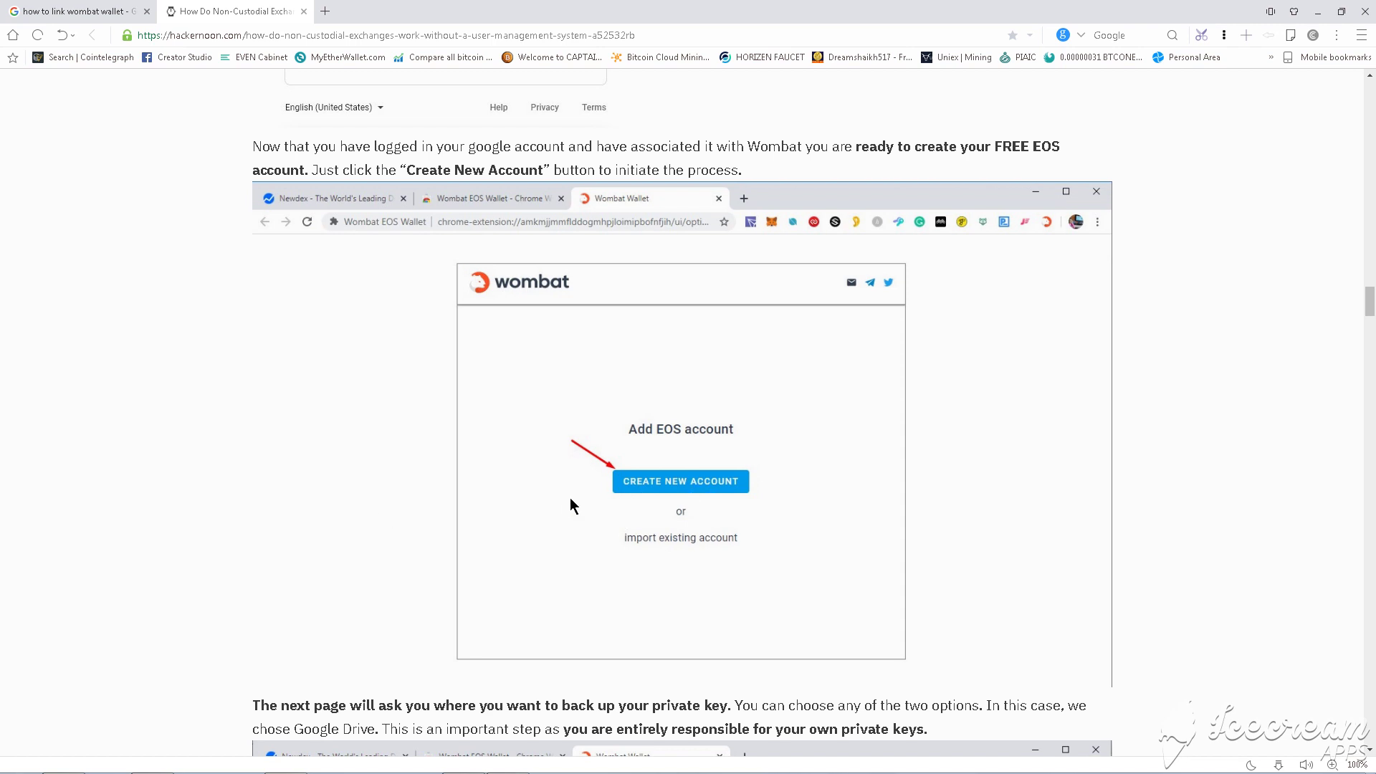
# Step: Read the Hackernoon guide's sections on backing up the private key to Google Drive and granting Wombat permission
pyautogui.scroll(-5, 457, 525)
pyautogui.scroll(-3, 457, 525)
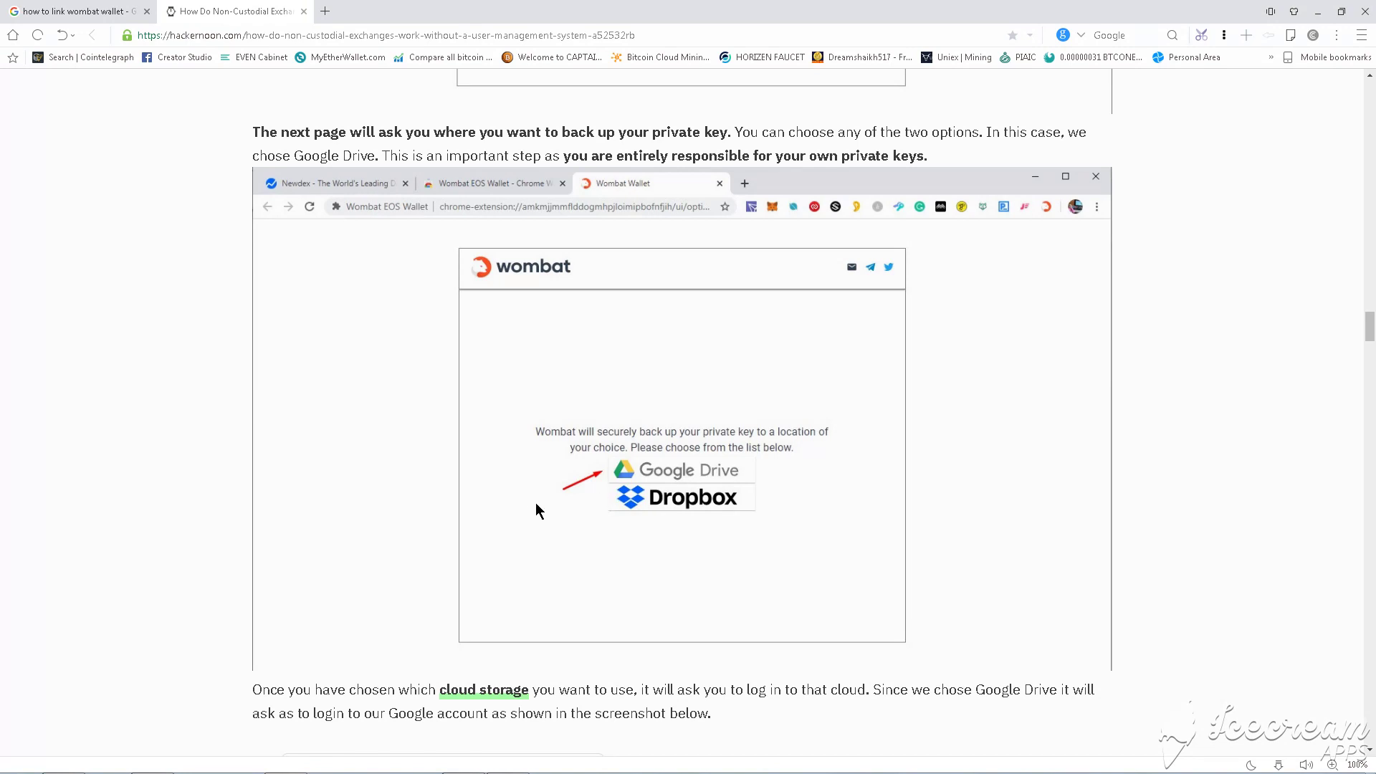
pyautogui.scroll(-4, 522, 504)
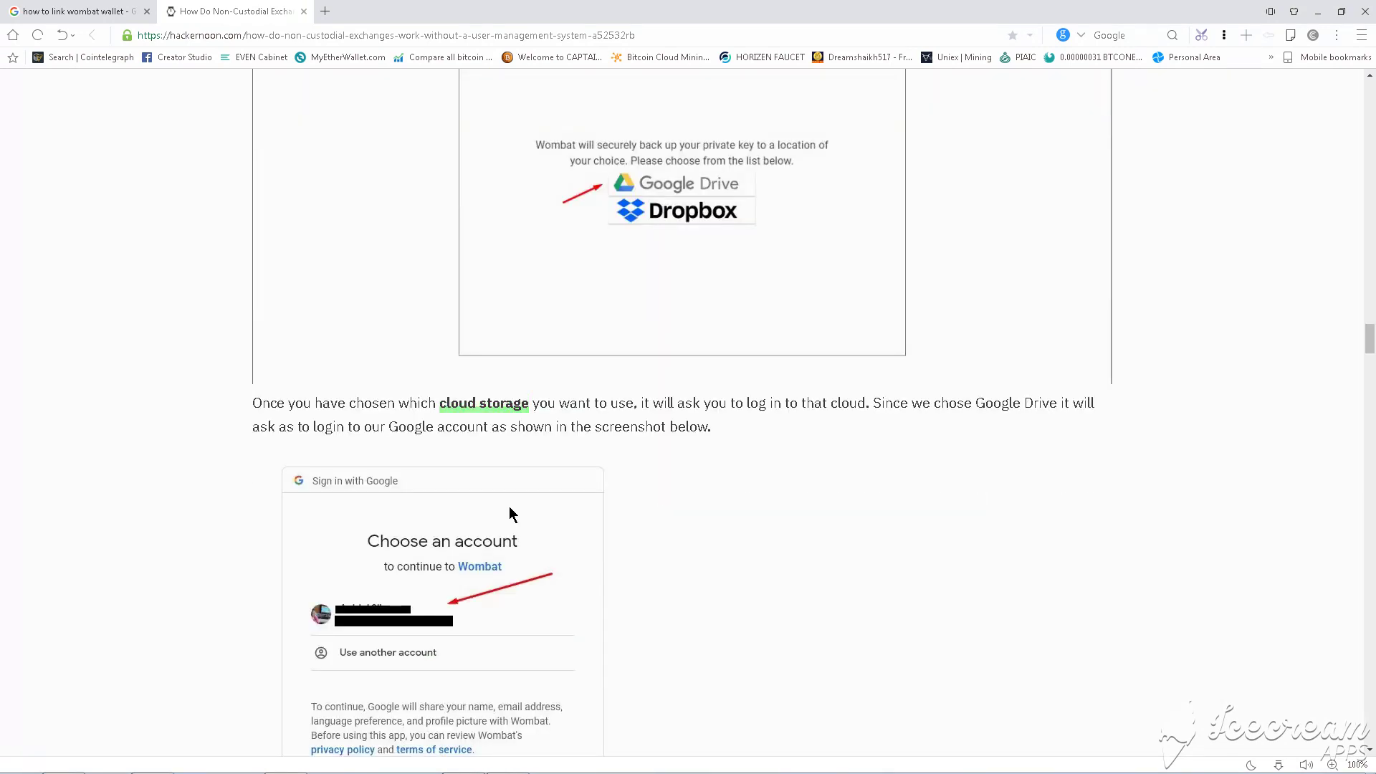
pyautogui.scroll(-1, 511, 507)
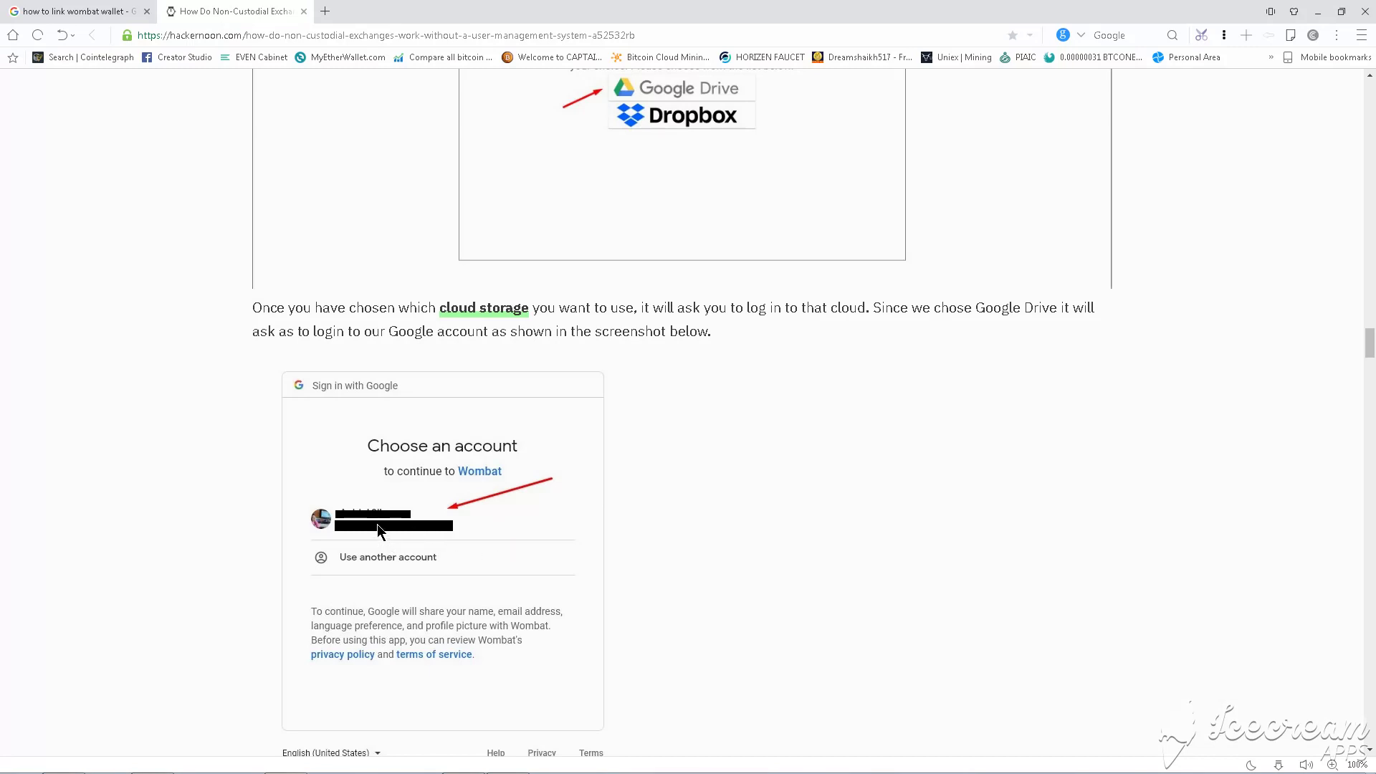
pyautogui.scroll(-4, 398, 528)
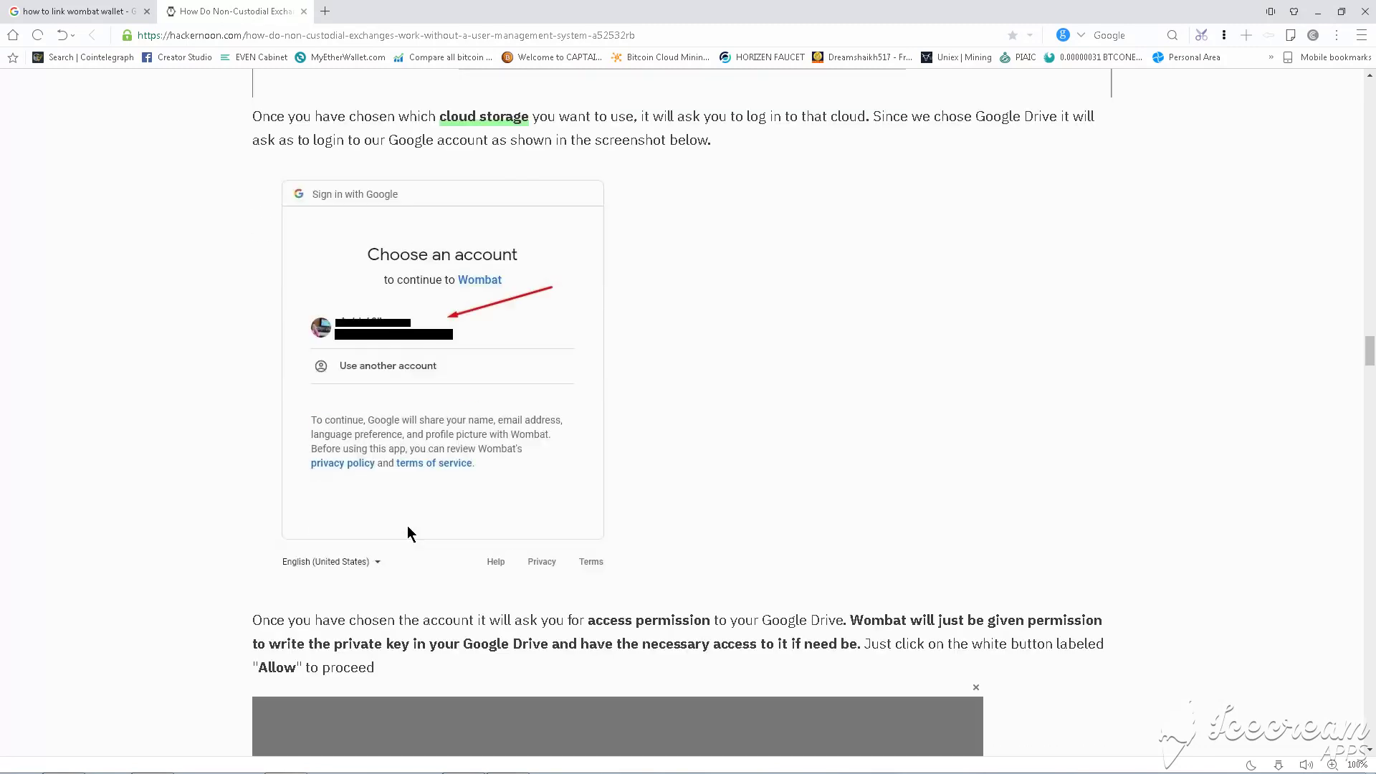
pyautogui.scroll(-5, 461, 492)
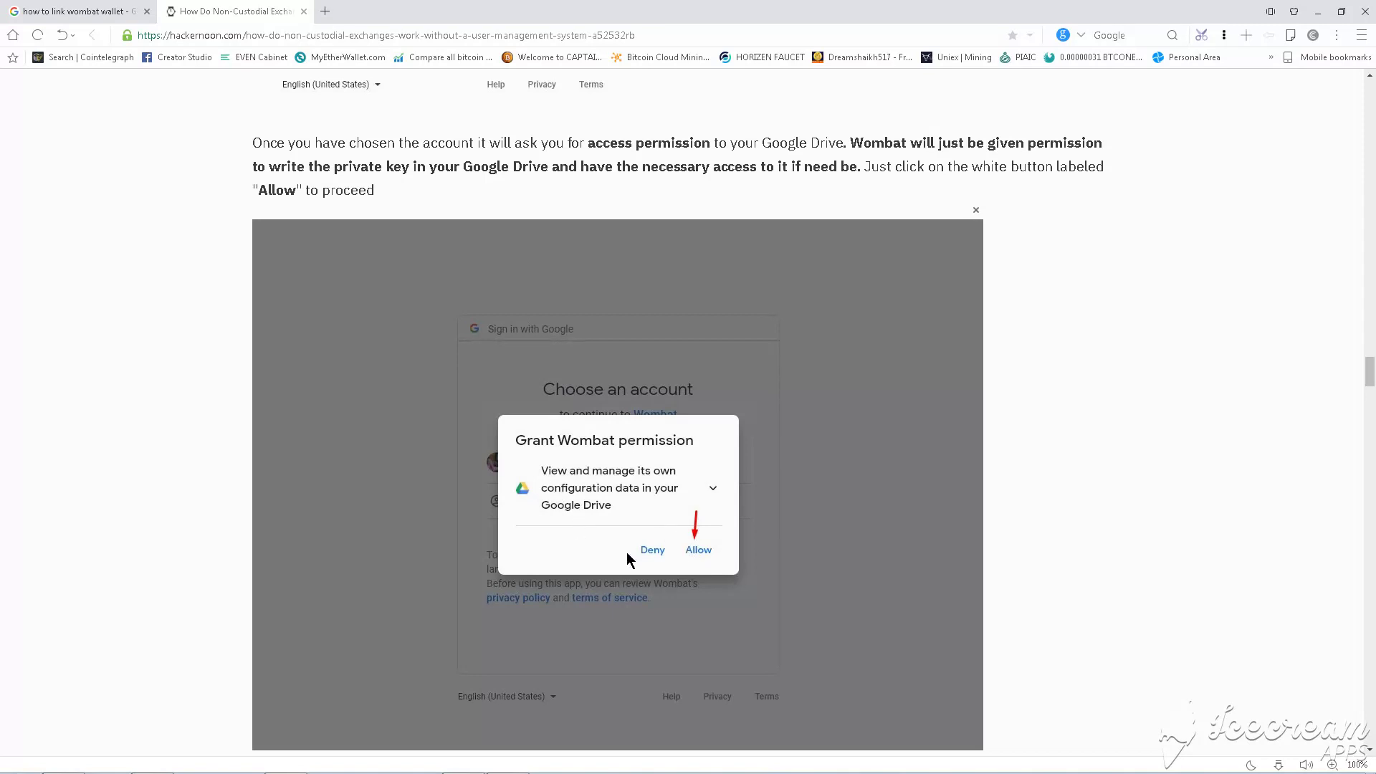
pyautogui.scroll(-5, 556, 561)
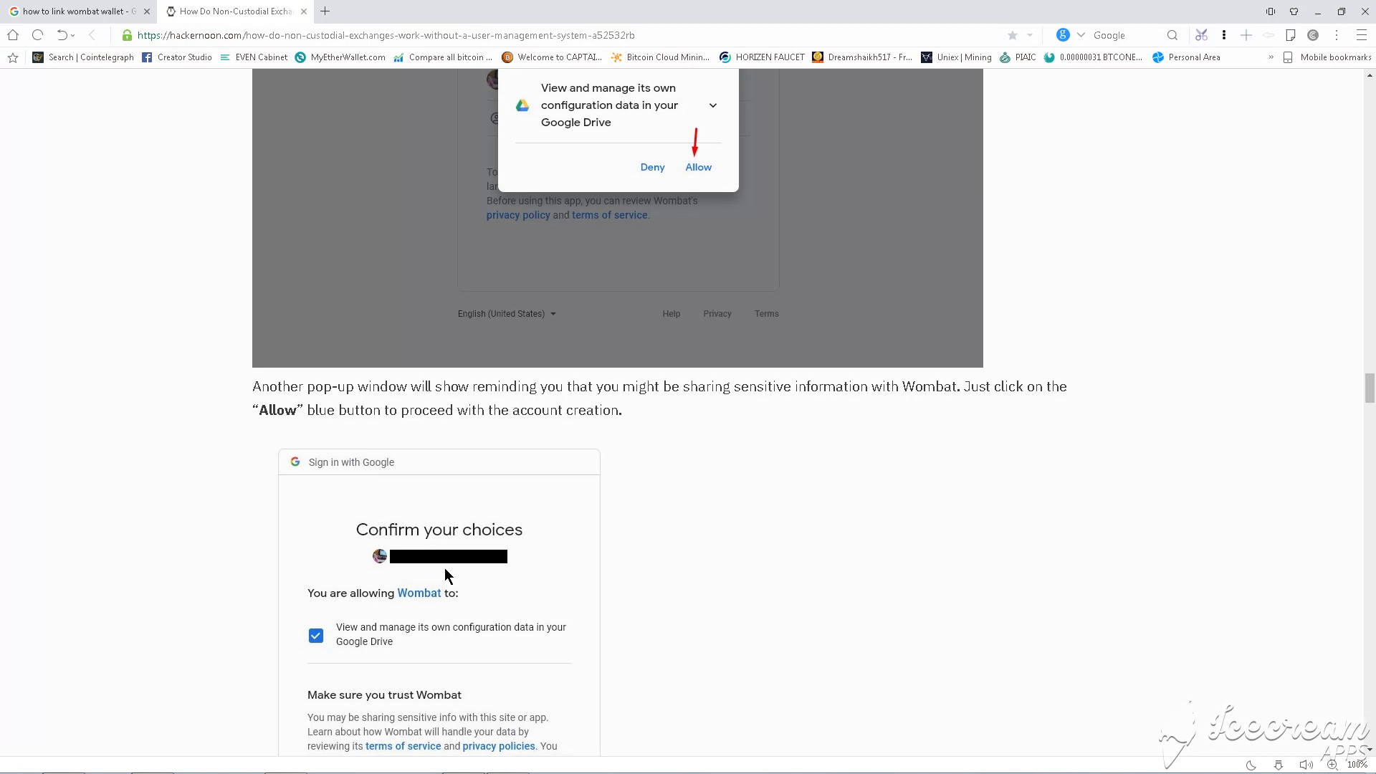
pyautogui.scroll(-3, 444, 567)
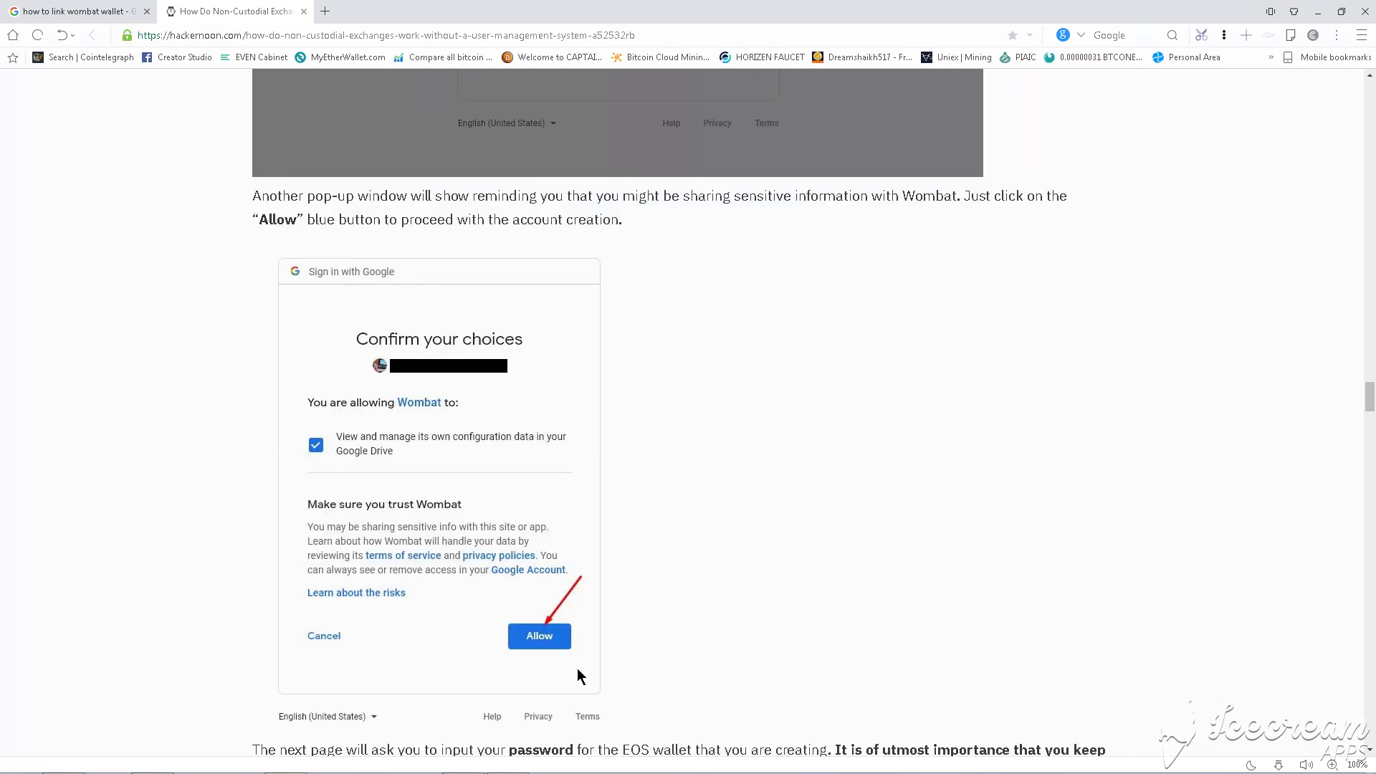
# Step: Examine the guide's instructions for setting a wallet passphrase and choosing an EOS account name
pyautogui.scroll(-7, 499, 635)
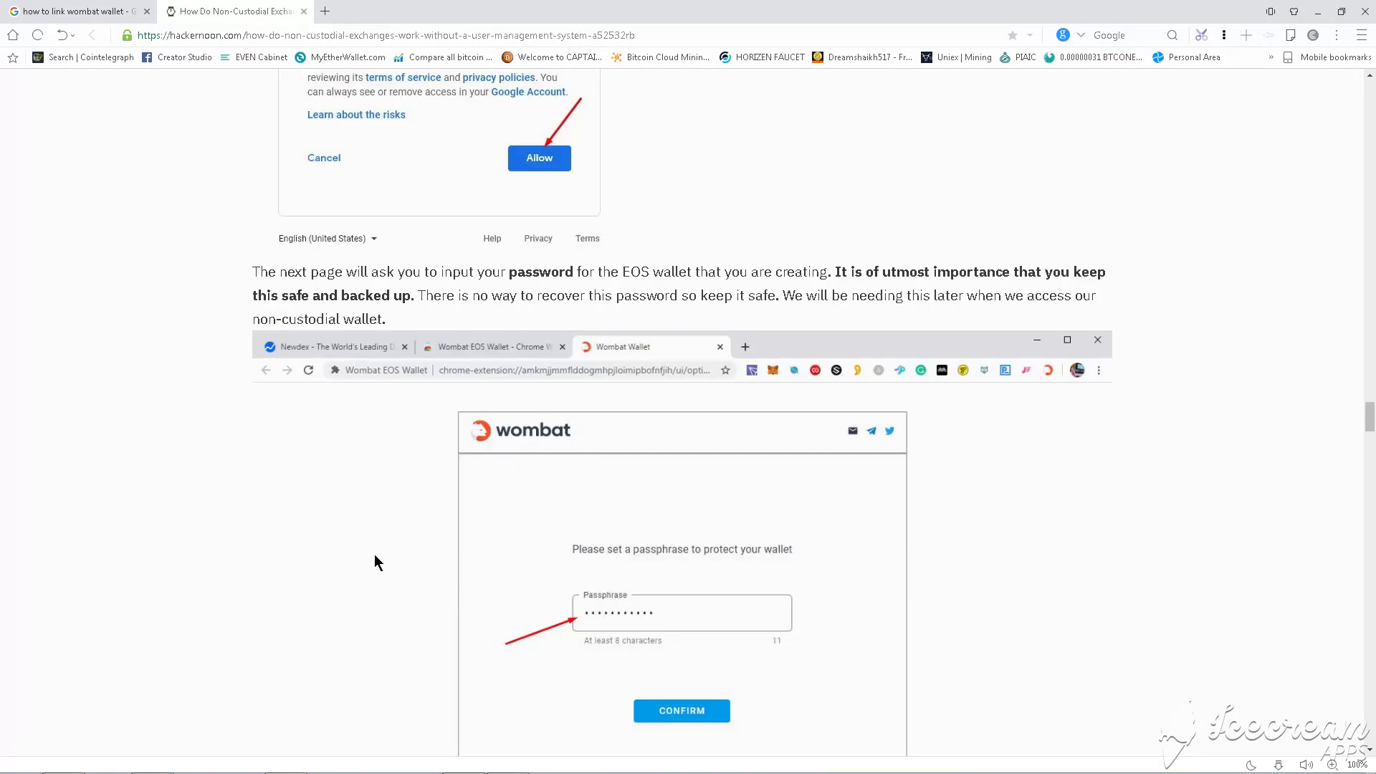
pyautogui.scroll(-2, 373, 552)
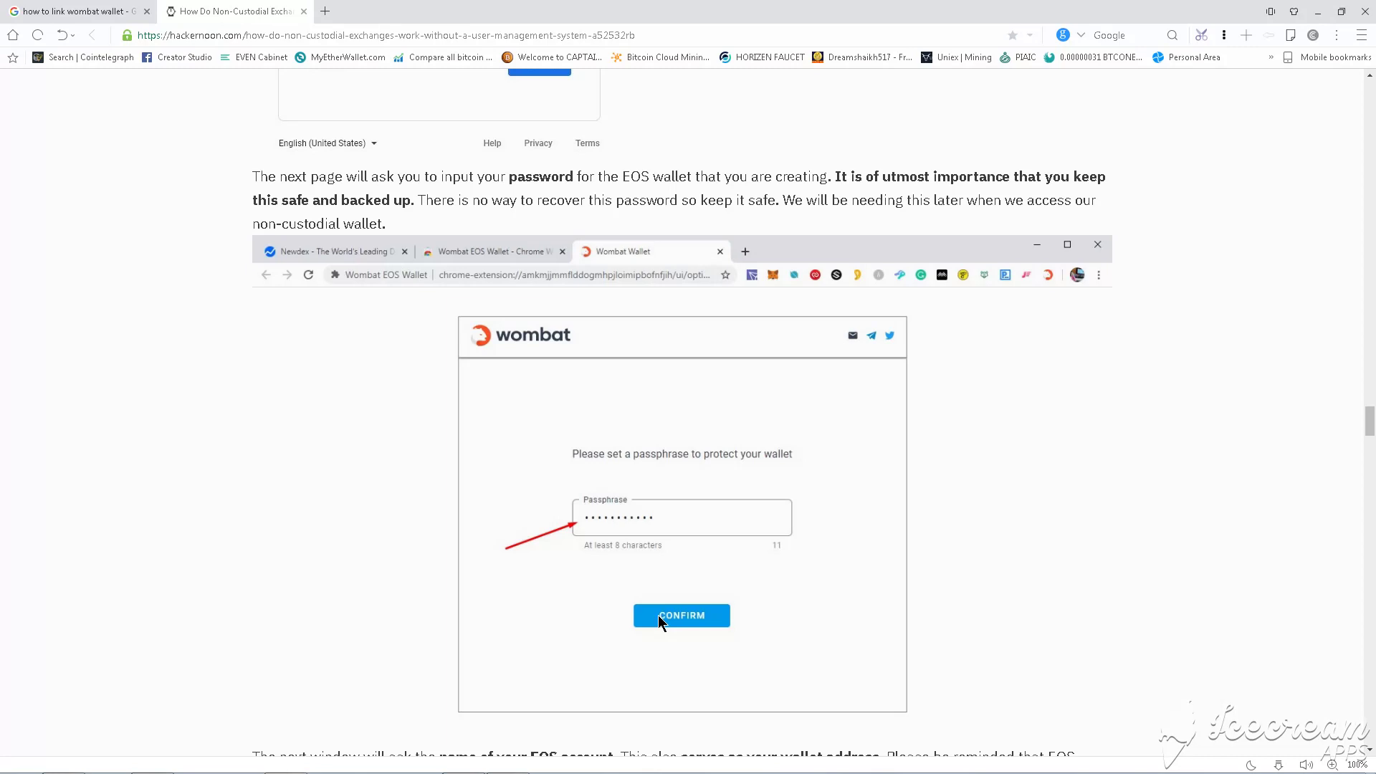
pyautogui.scroll(-6, 656, 614)
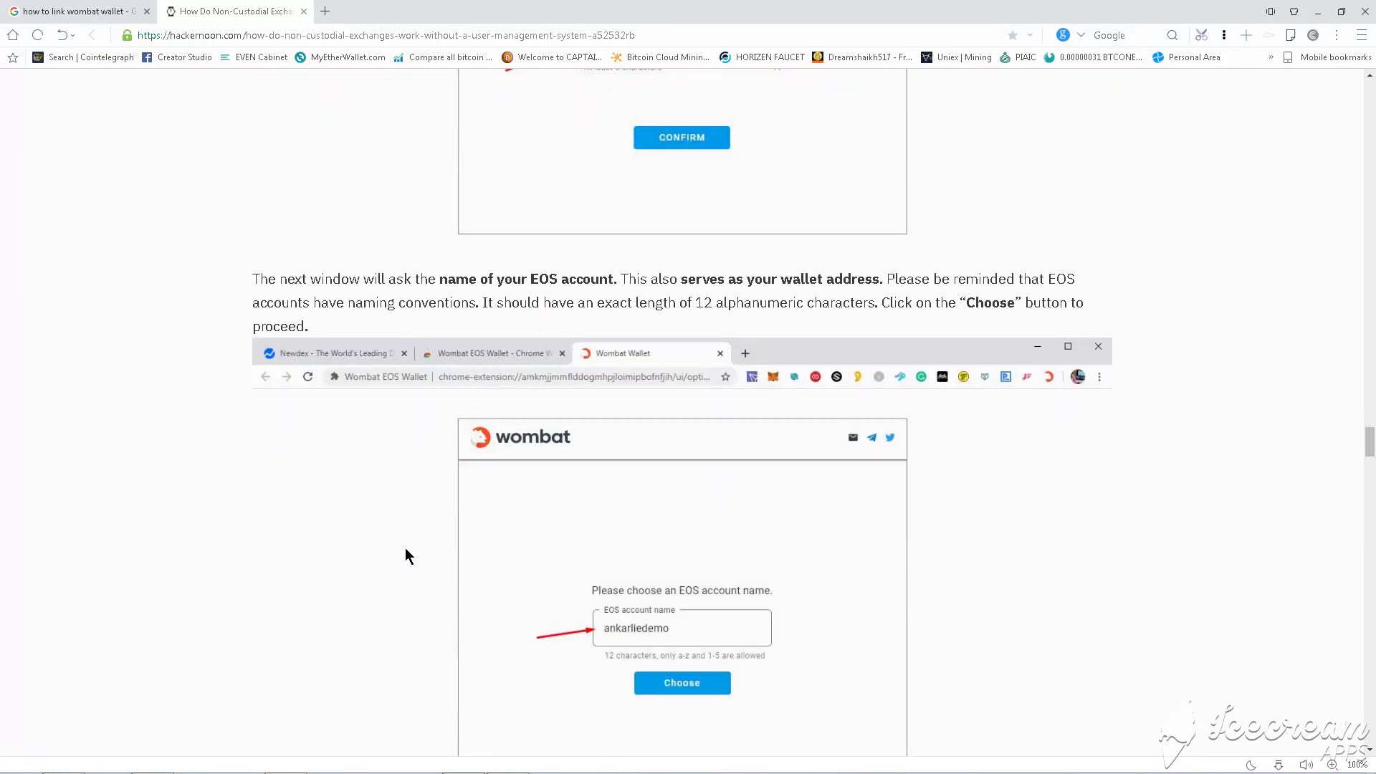
pyautogui.scroll(-1, 405, 548)
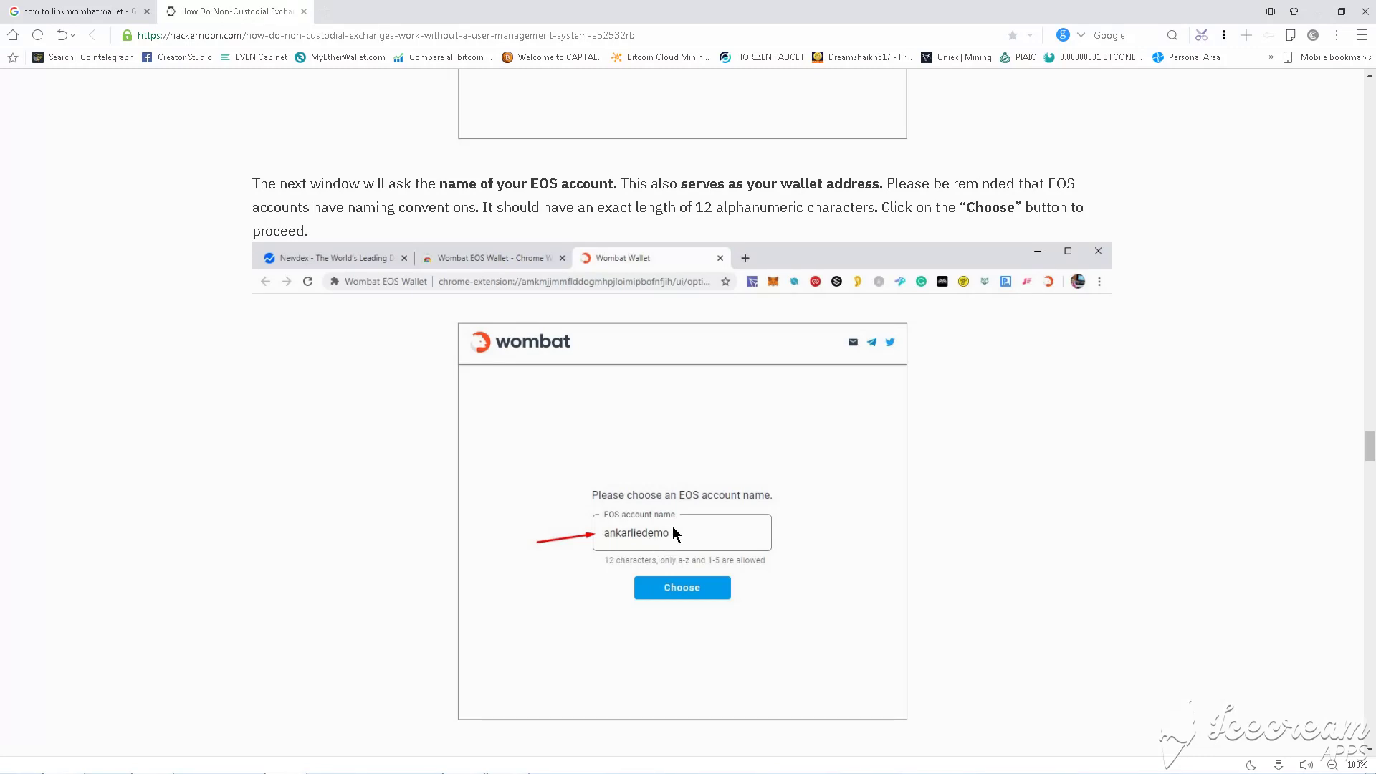
pyautogui.middleClick(640, 539)
# Step: Read the guide's sections on completing account creation and opening the wallet from the Wombat extension
pyautogui.scroll(-5, 523, 604)
pyautogui.scroll(-3, 521, 604)
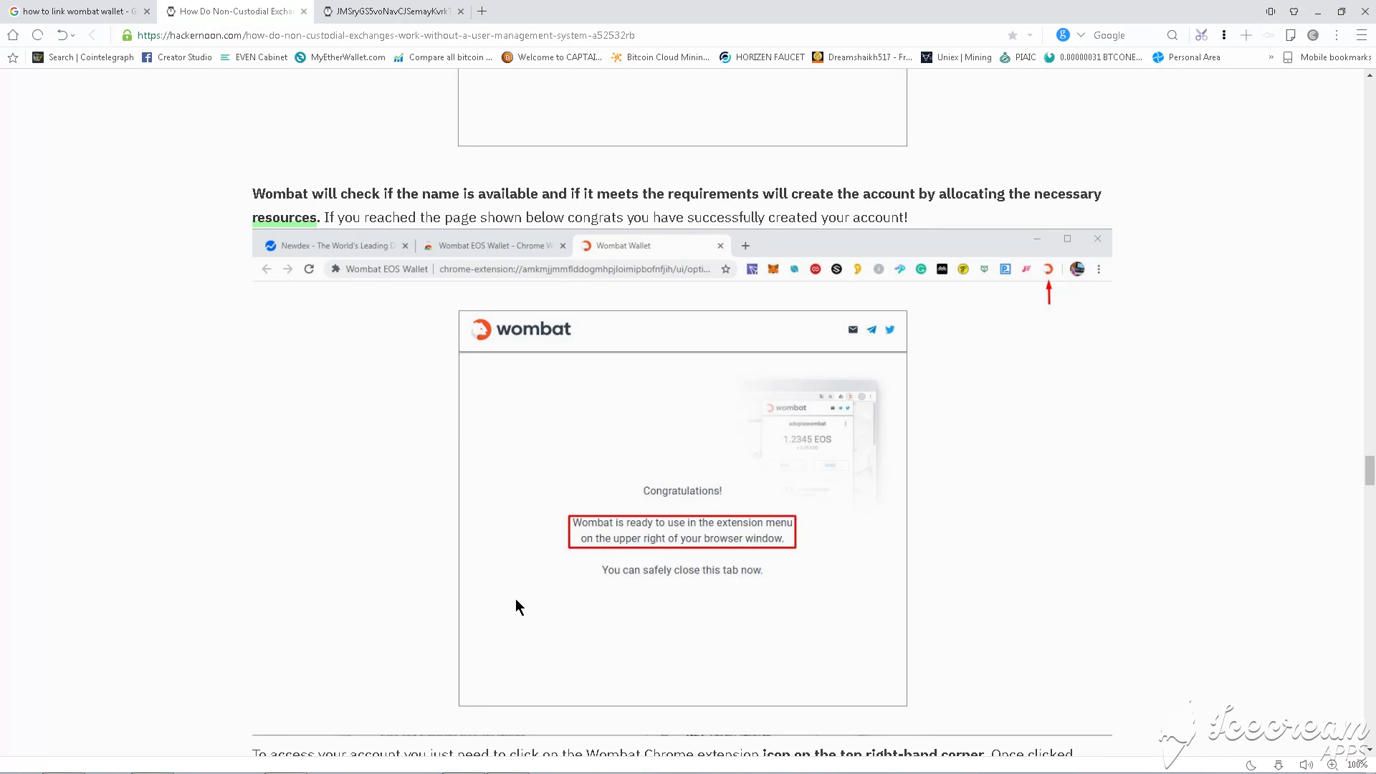
pyautogui.scroll(-4, 526, 578)
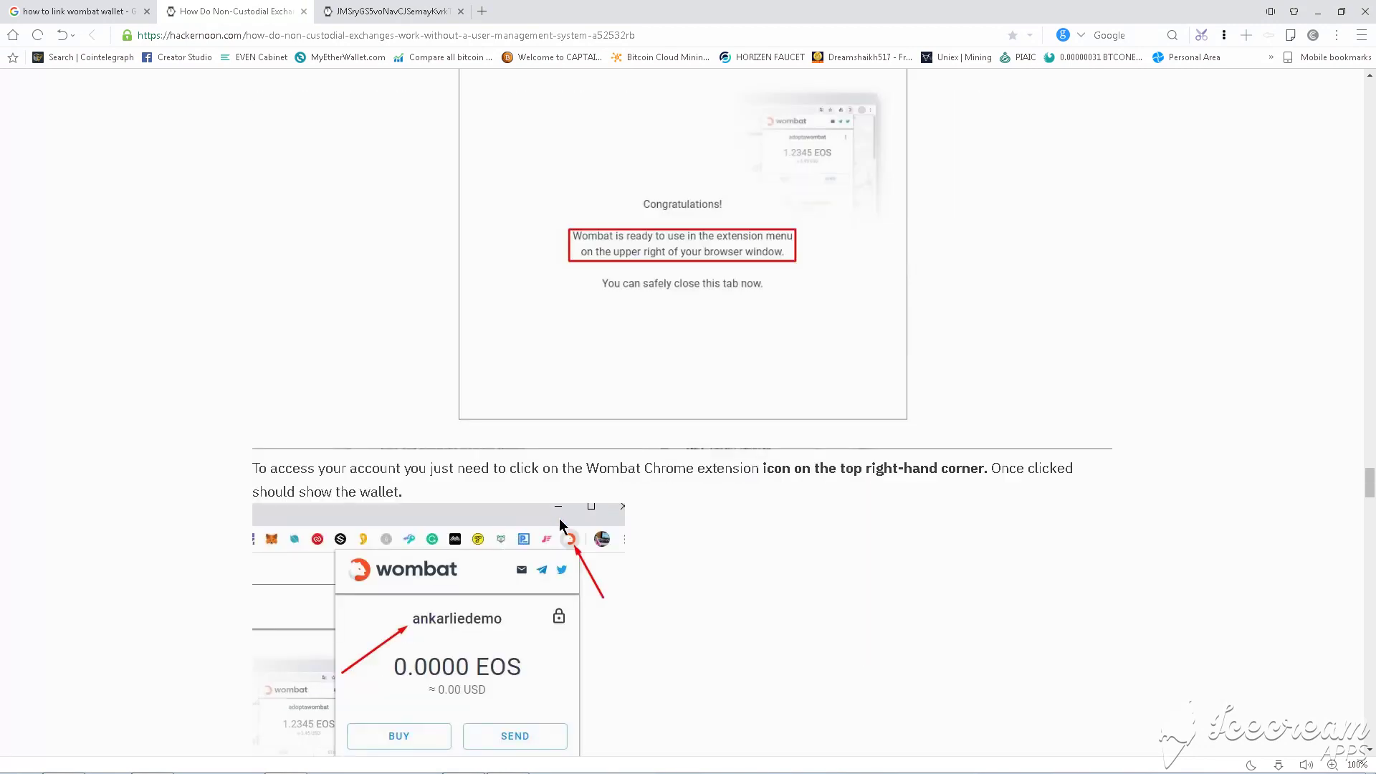
pyautogui.scroll(-3, 666, 552)
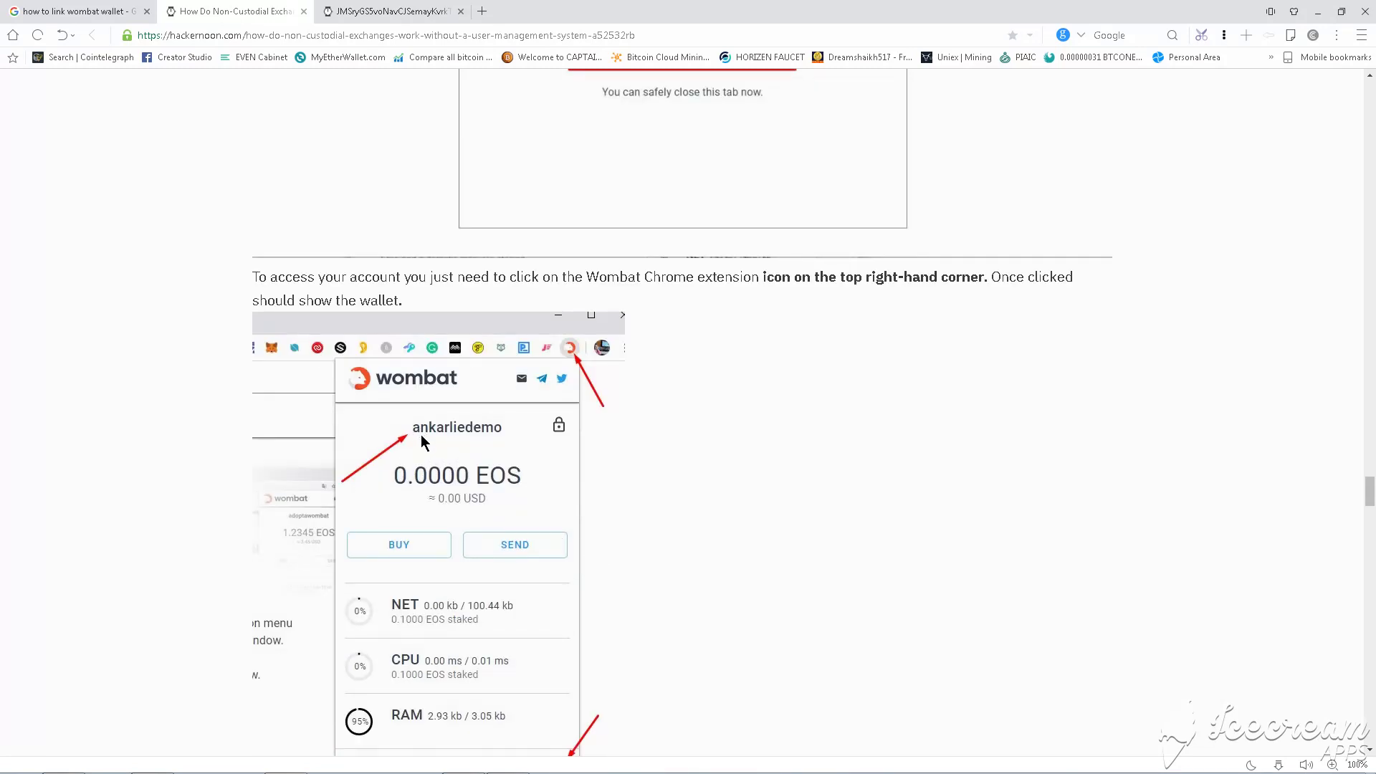
pyautogui.scroll(-1, 458, 452)
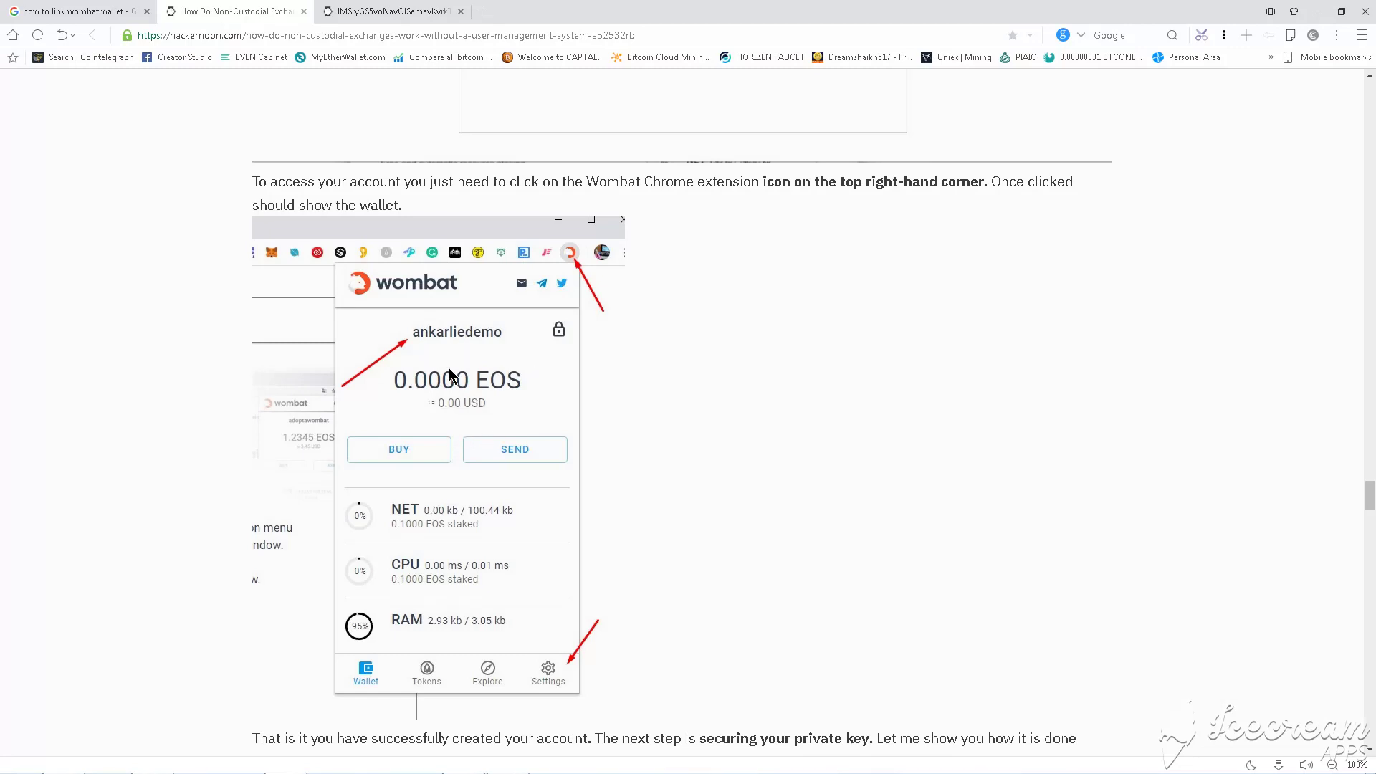
# Step: Switch to Chrome, return to the Ecoin dashboard, close the wallet offer, and select the Wombat wallet ID
pyautogui.click(507, 760)
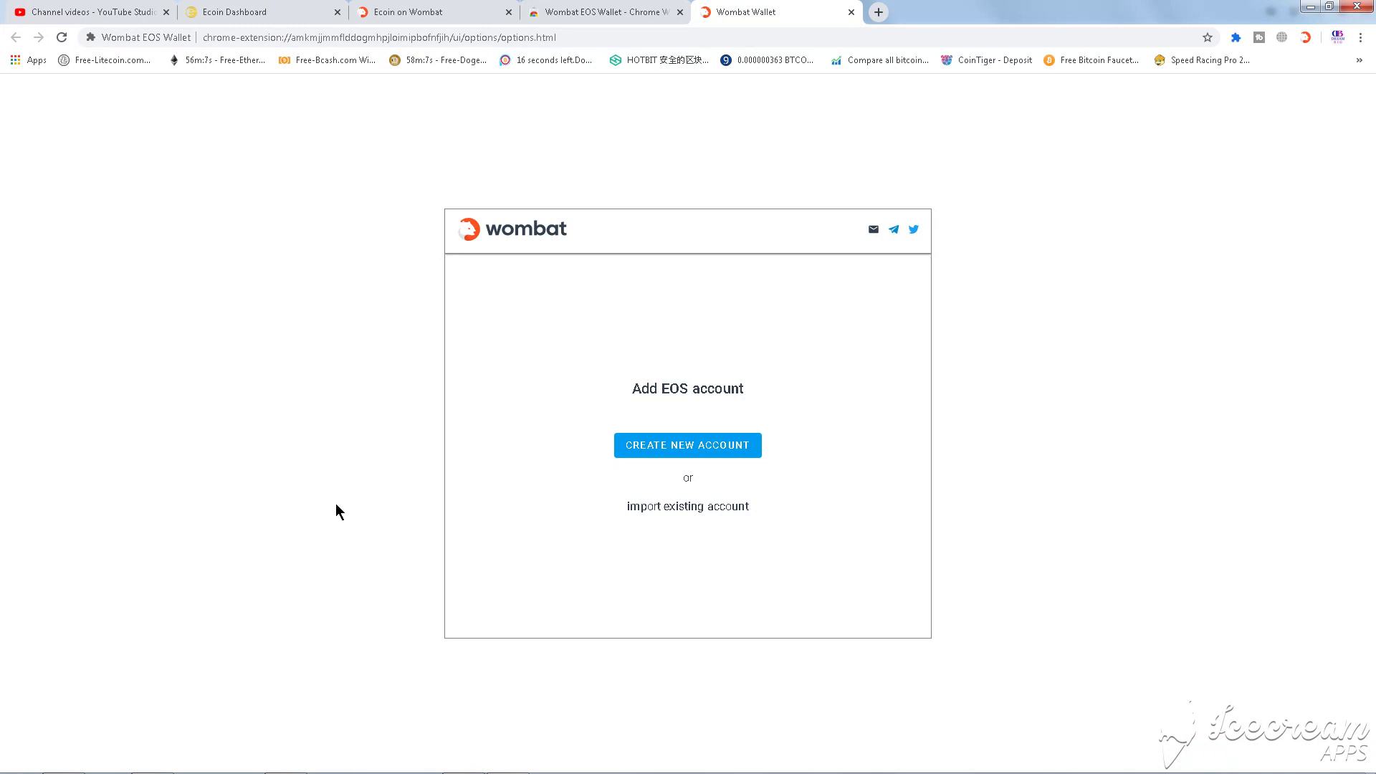
pyautogui.click(402, 12)
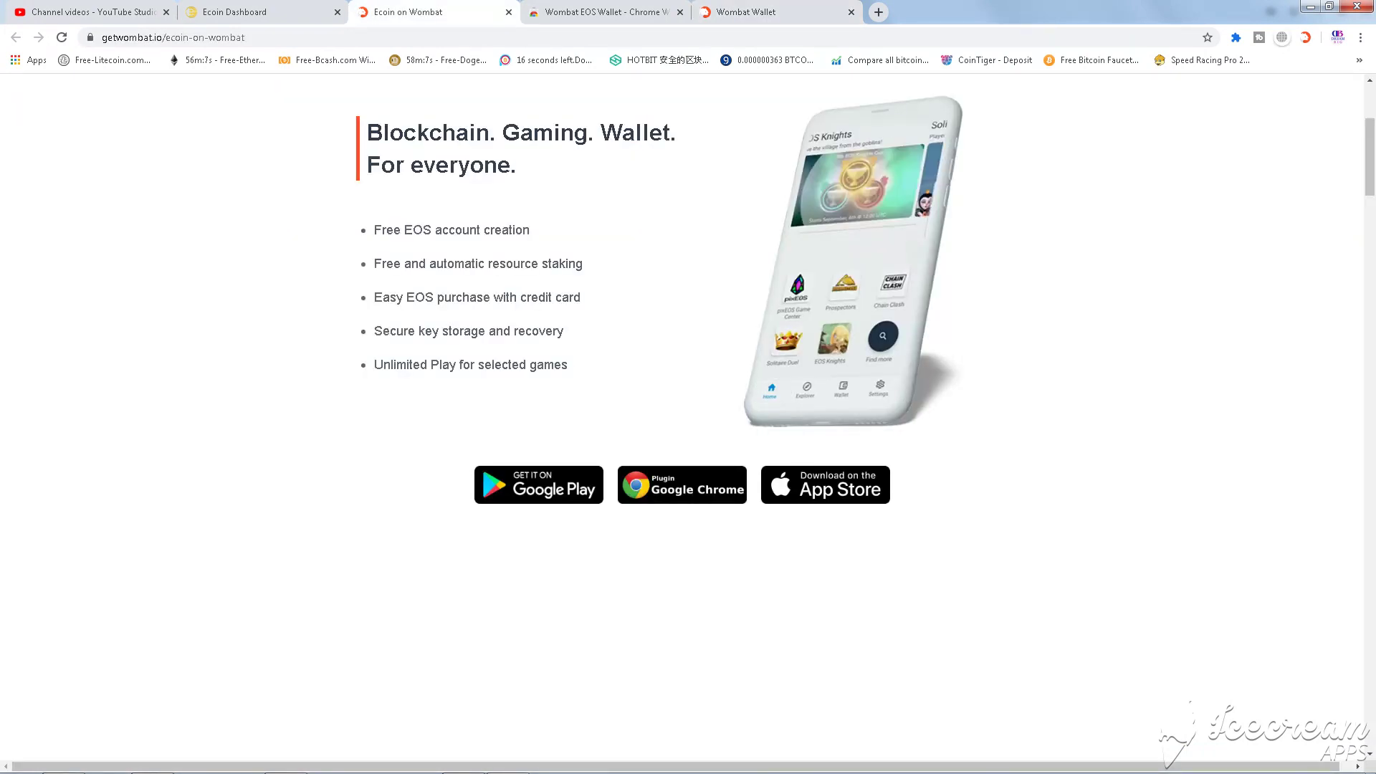
pyautogui.click(243, 12)
pyautogui.click(79, 658)
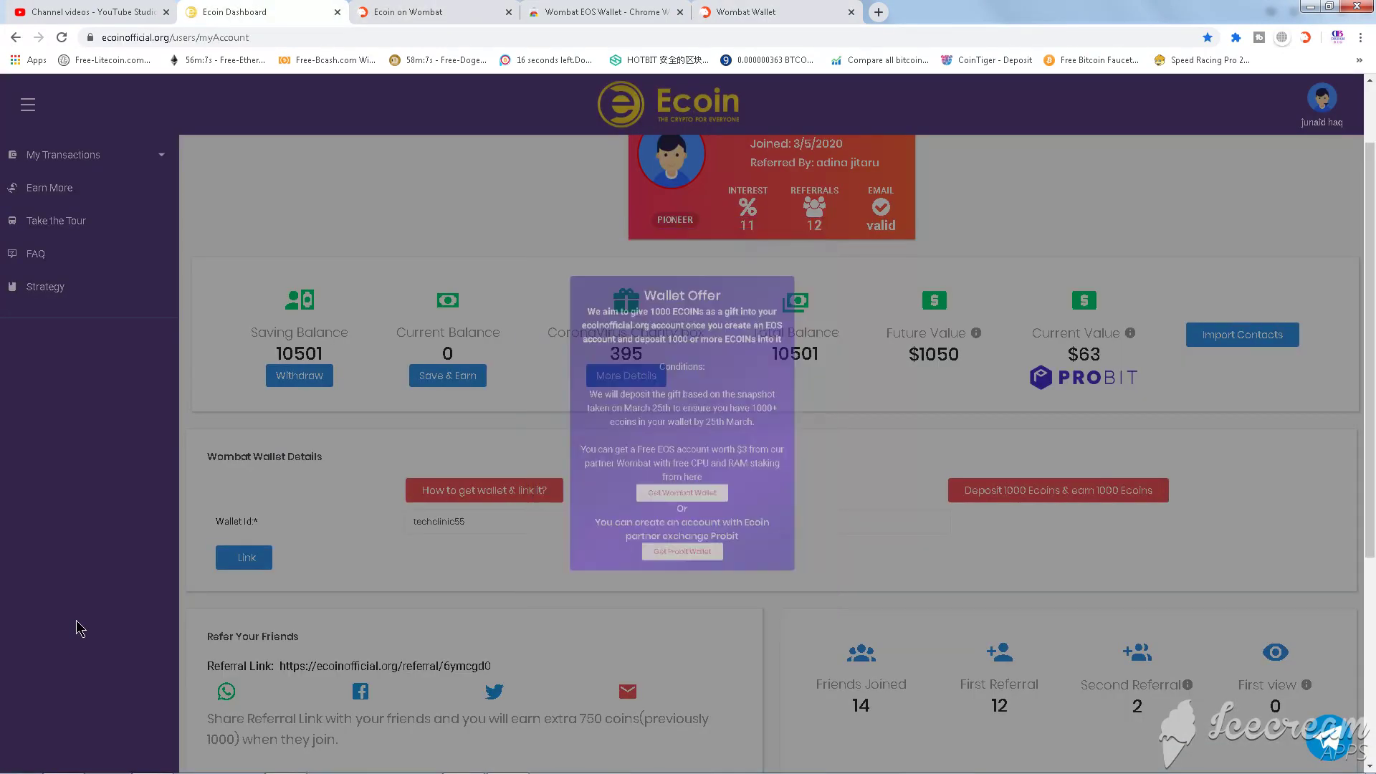
pyautogui.click(417, 525)
pyautogui.moveTo(414, 522)
pyautogui.mouseDown()
pyautogui.moveTo(466, 522)
pyautogui.moveTo(399, 528)
pyautogui.mouseUp()
pyautogui.click(480, 521)
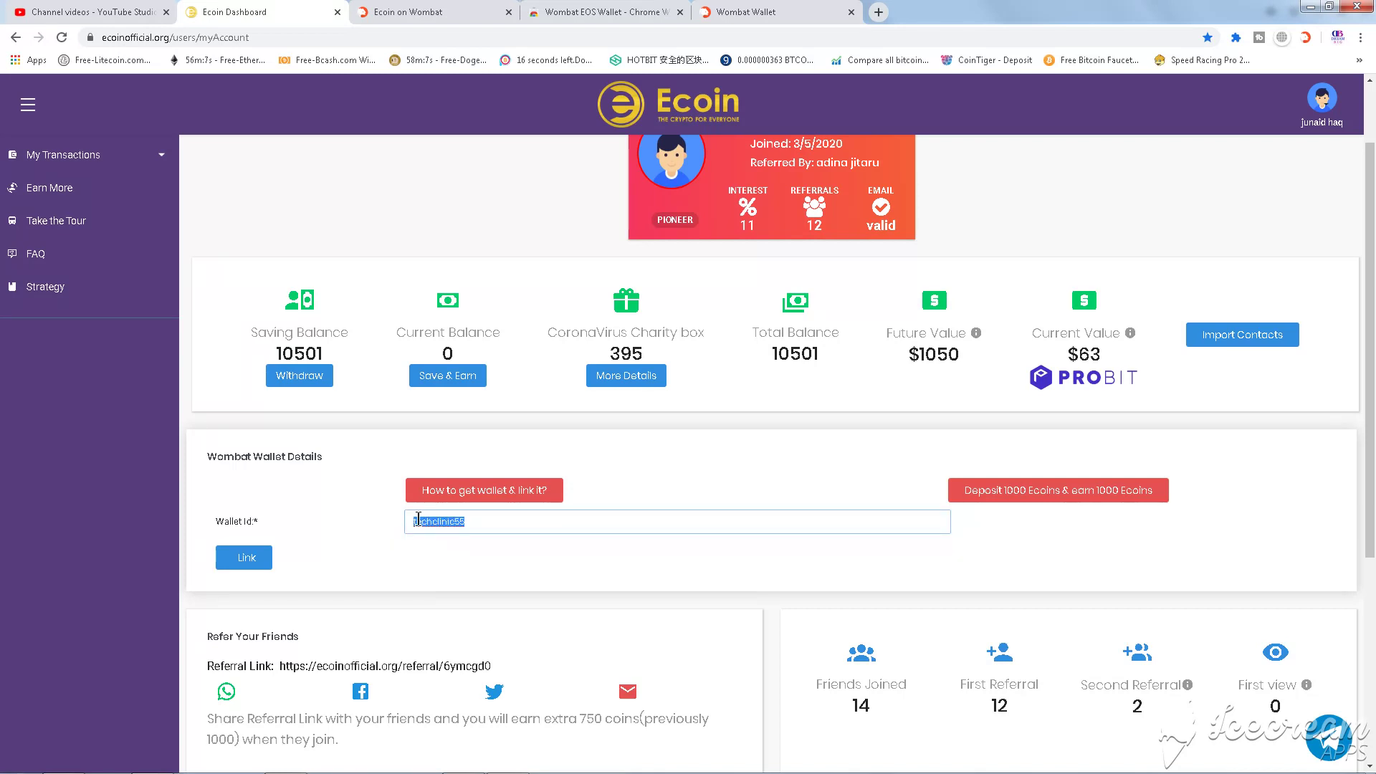
# Step: Switch back to the Hackernoon guide and review where the EOS account name is chosen
pyautogui.click(287, 760)
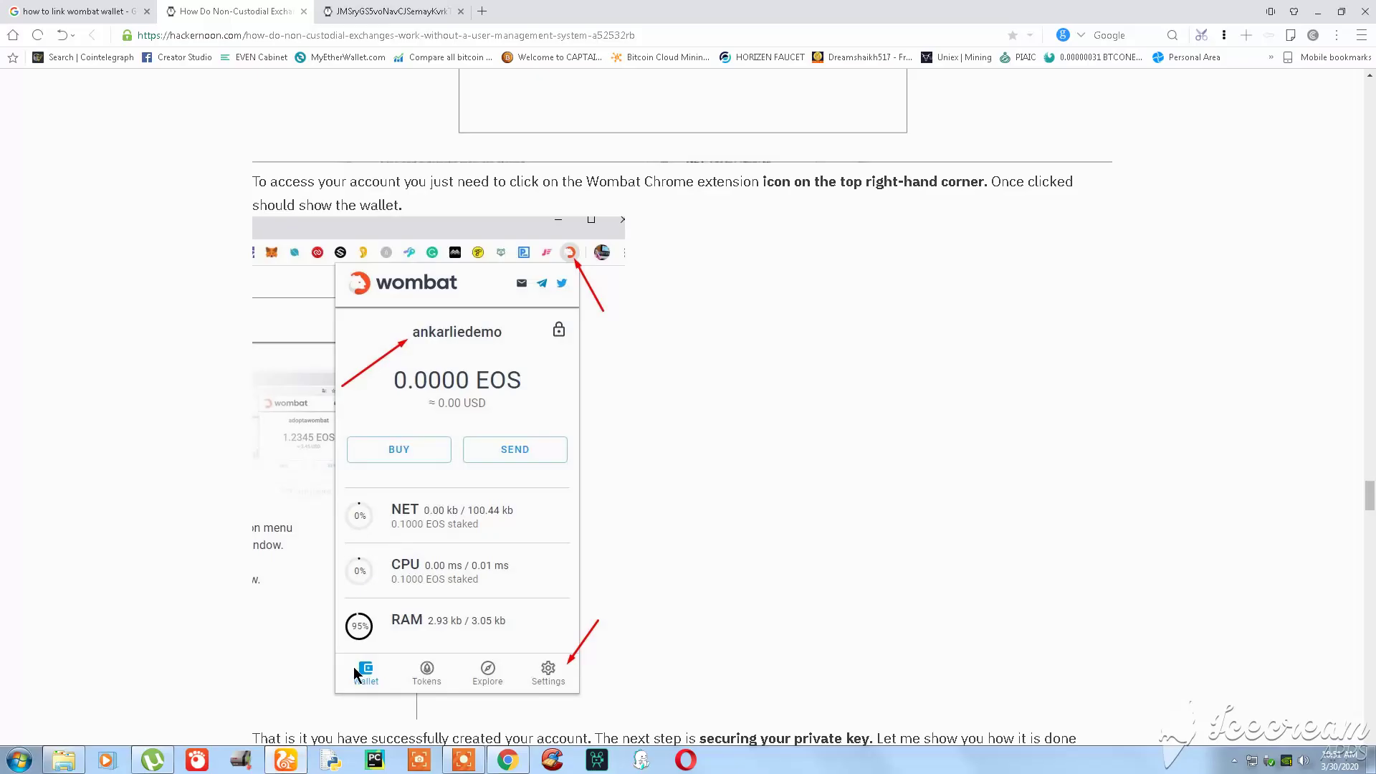
pyautogui.scroll(10, 424, 338)
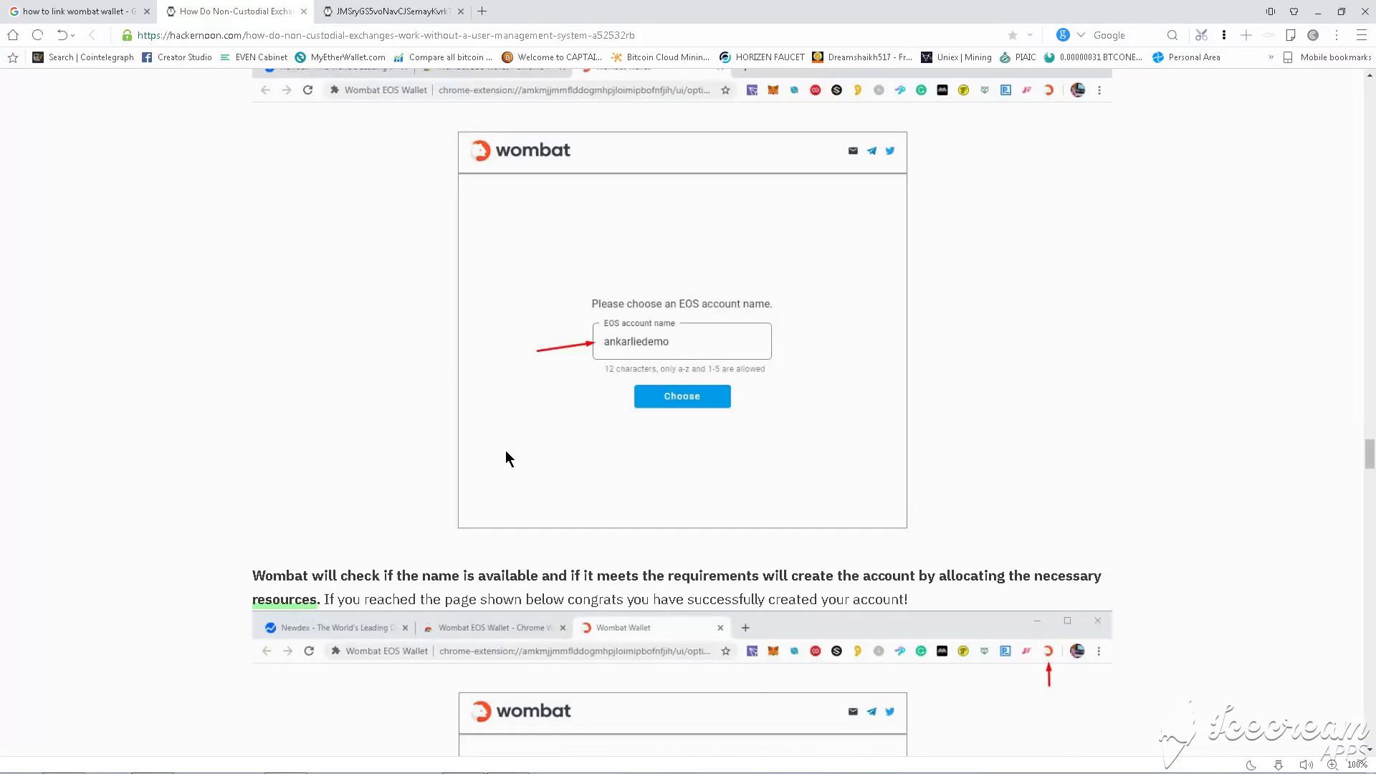
pyautogui.scroll(3, 516, 458)
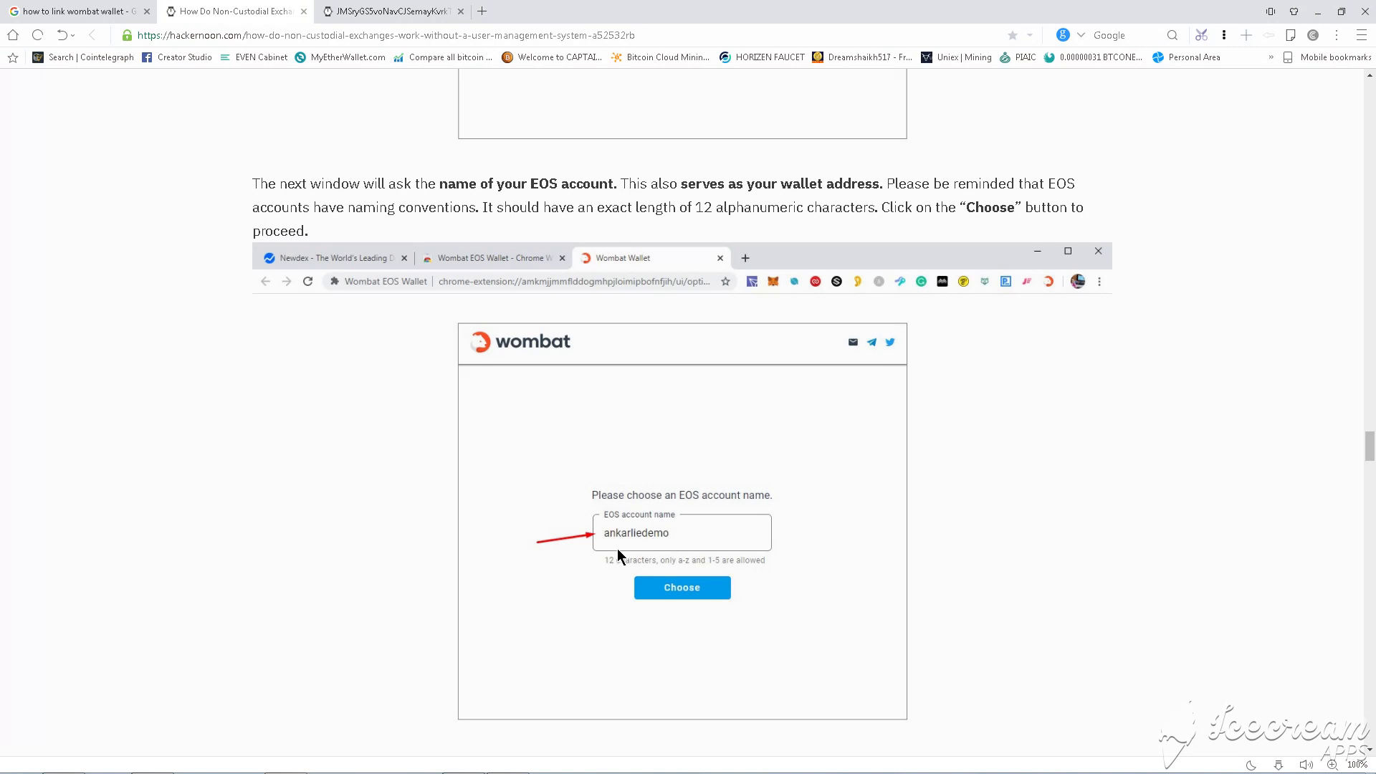
# Step: Switch to Chrome, link the Wombat wallet ID to the Ecoin account, and dismiss the resulting message
pyautogui.click(507, 760)
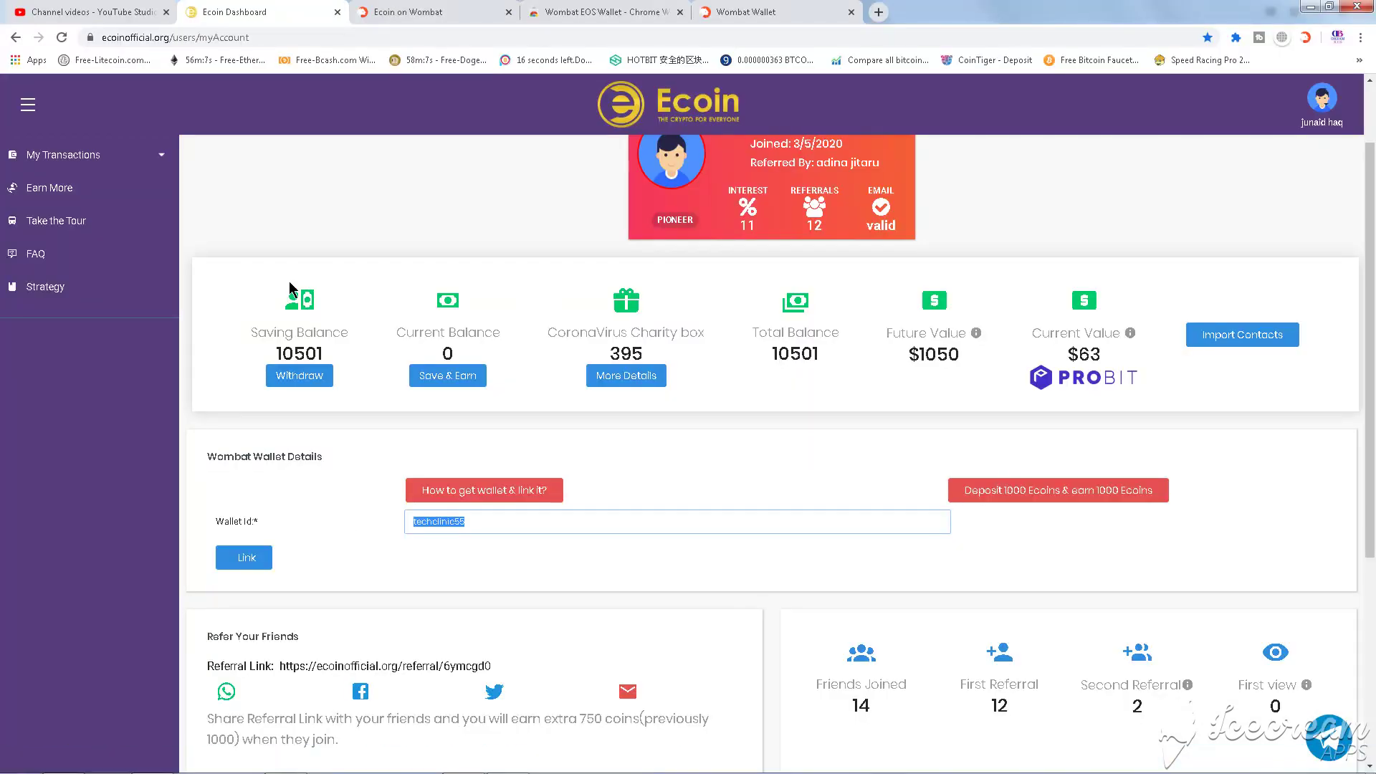
pyautogui.click(488, 526)
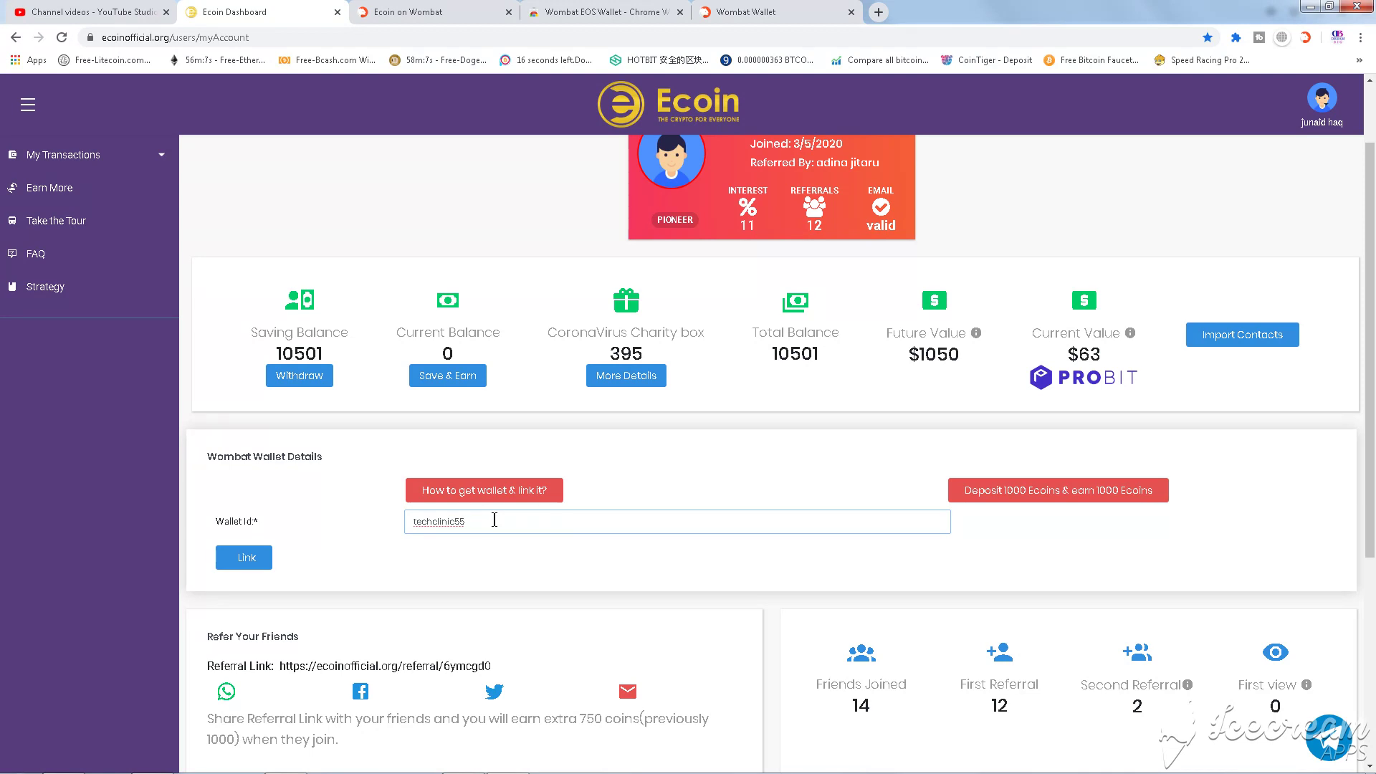
pyautogui.click(251, 561)
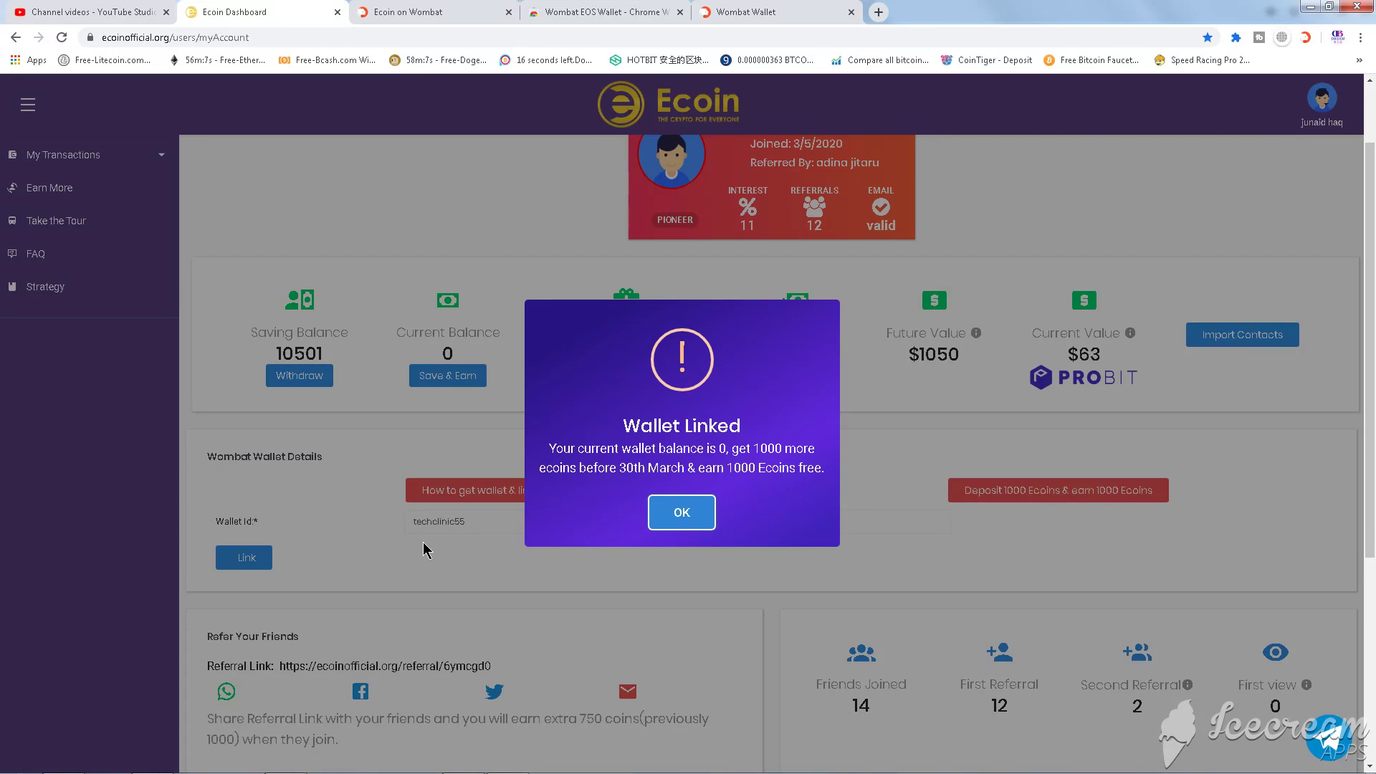
pyautogui.click(670, 510)
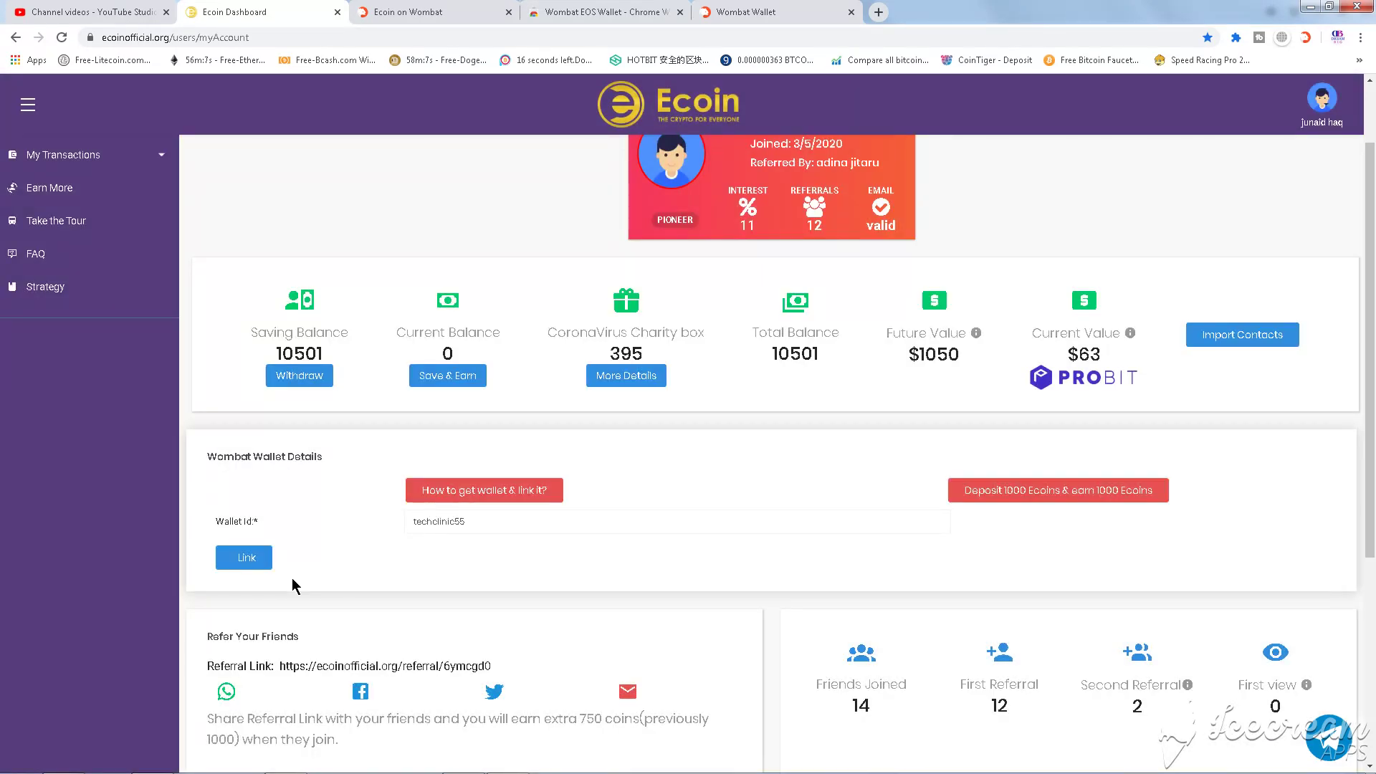